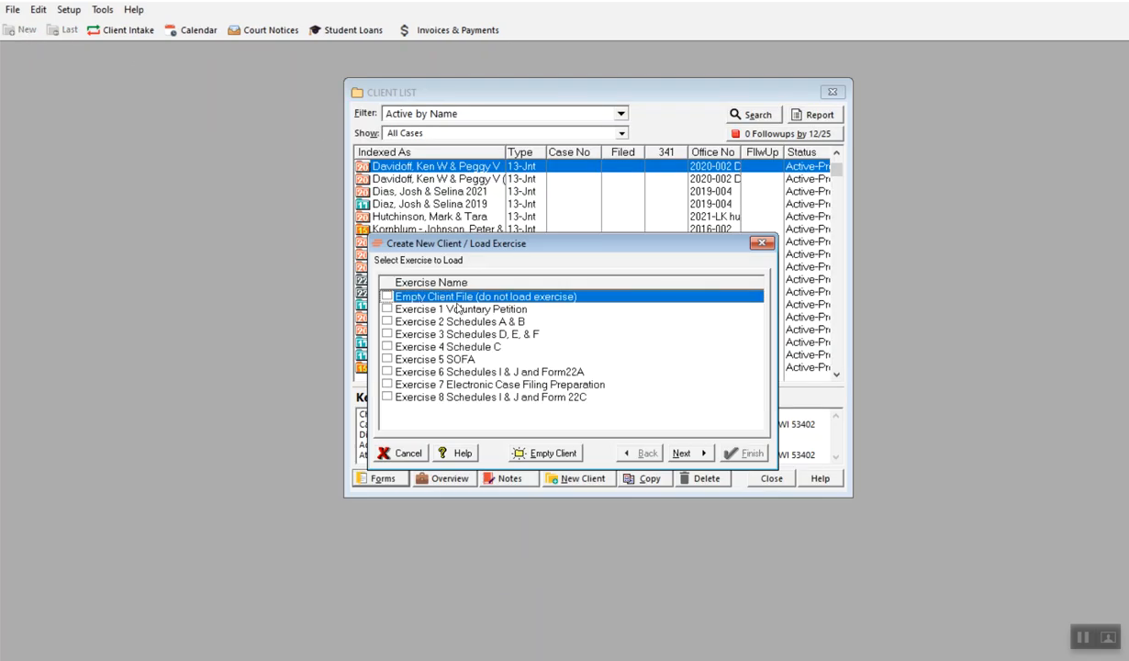
- Start a new empty client file without loading an exercise, keeping the 2022-04 forms version
left_click(387, 297)
left_click(681, 454)
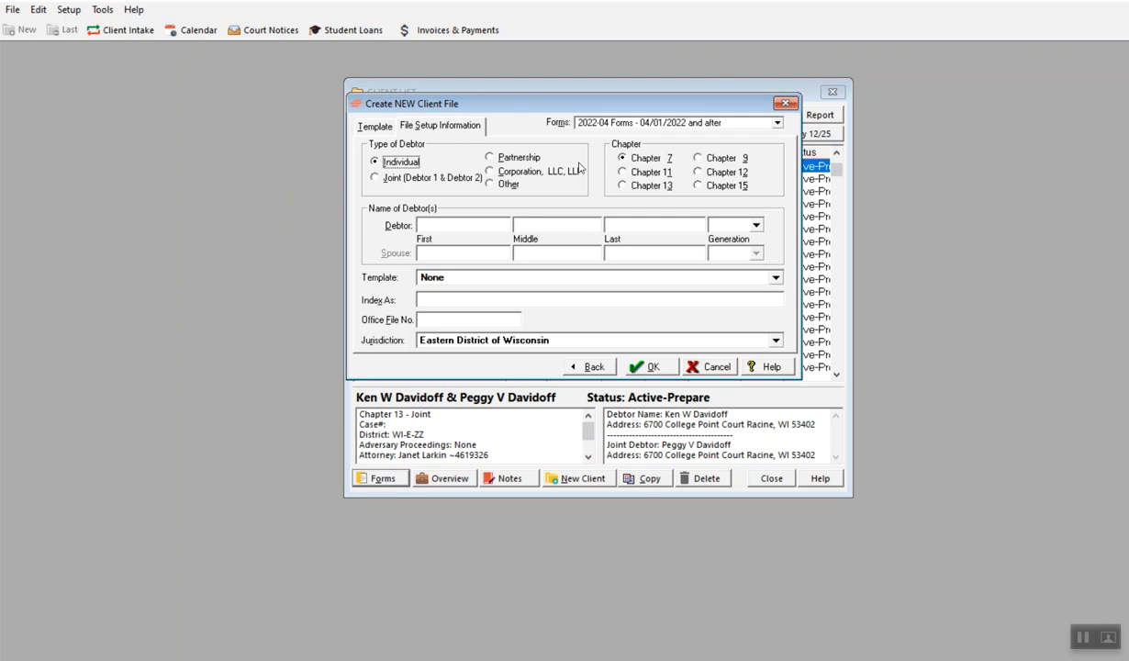
left_click(777, 123)
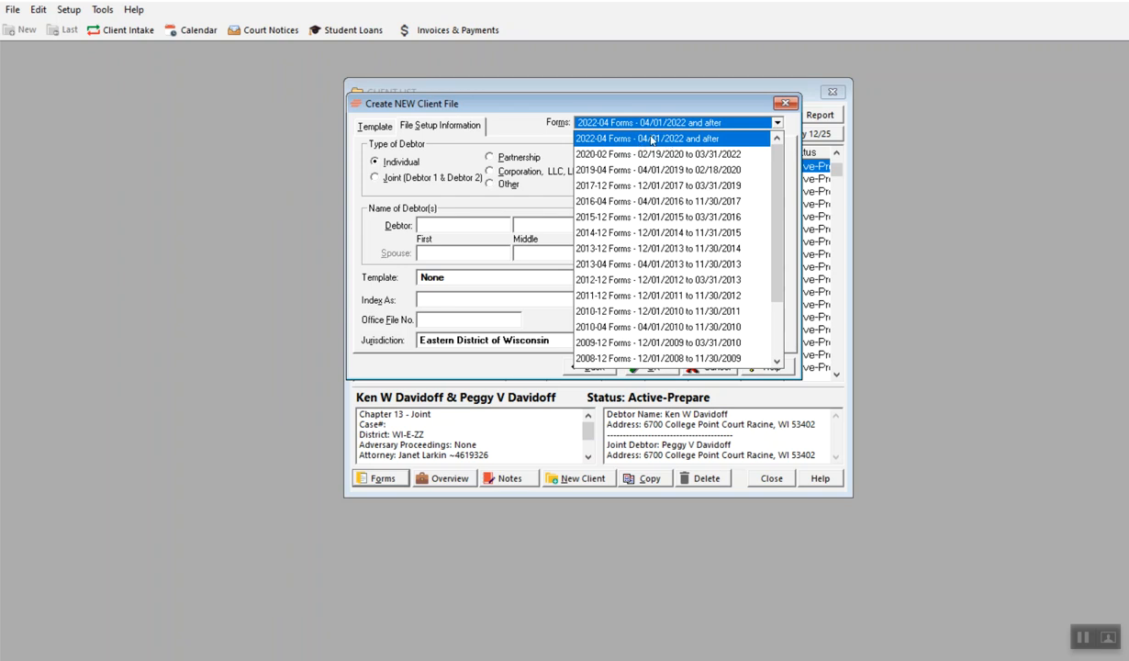
left_click(520, 110)
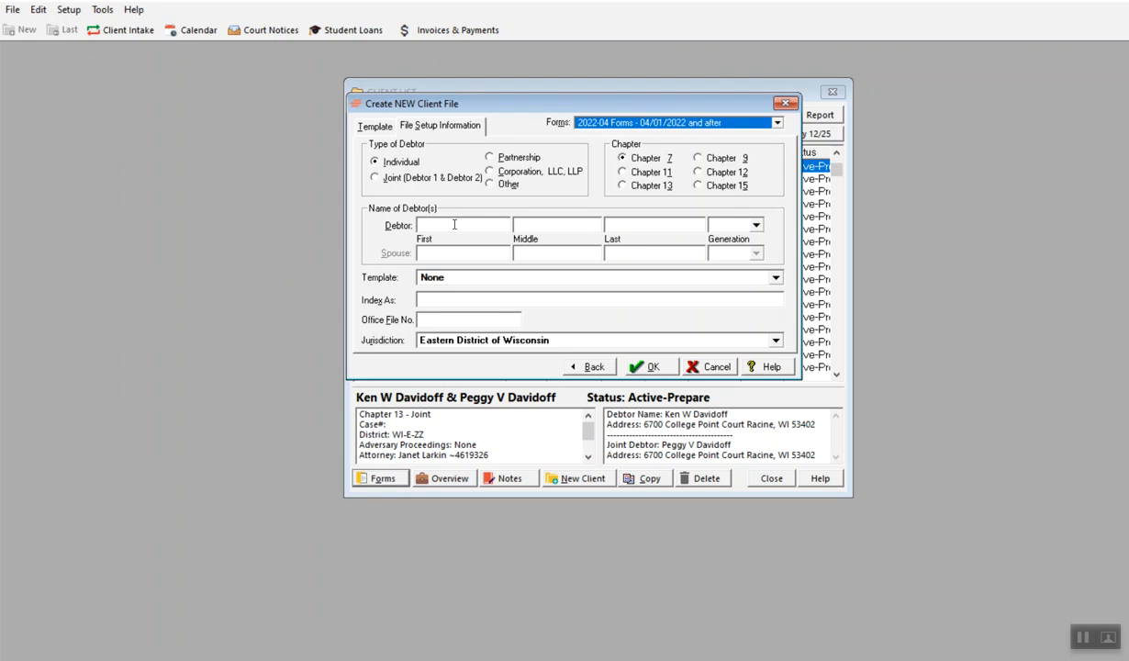
- Enter the debtor's first and last name, the index name, and the office file number
left_click(455, 224)
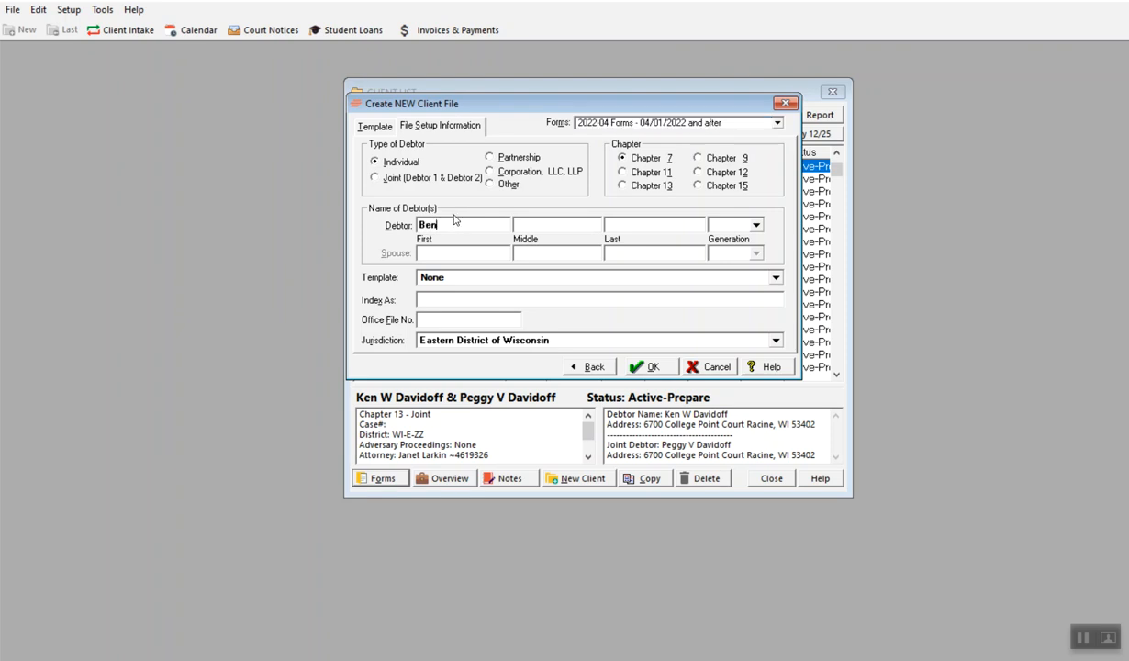
type("Hun")
key("BackSpace")
key("BackSpace")
key("BackSpace")
left_click(464, 298)
left_click(485, 300)
left_click(477, 318)
type("2024-006")
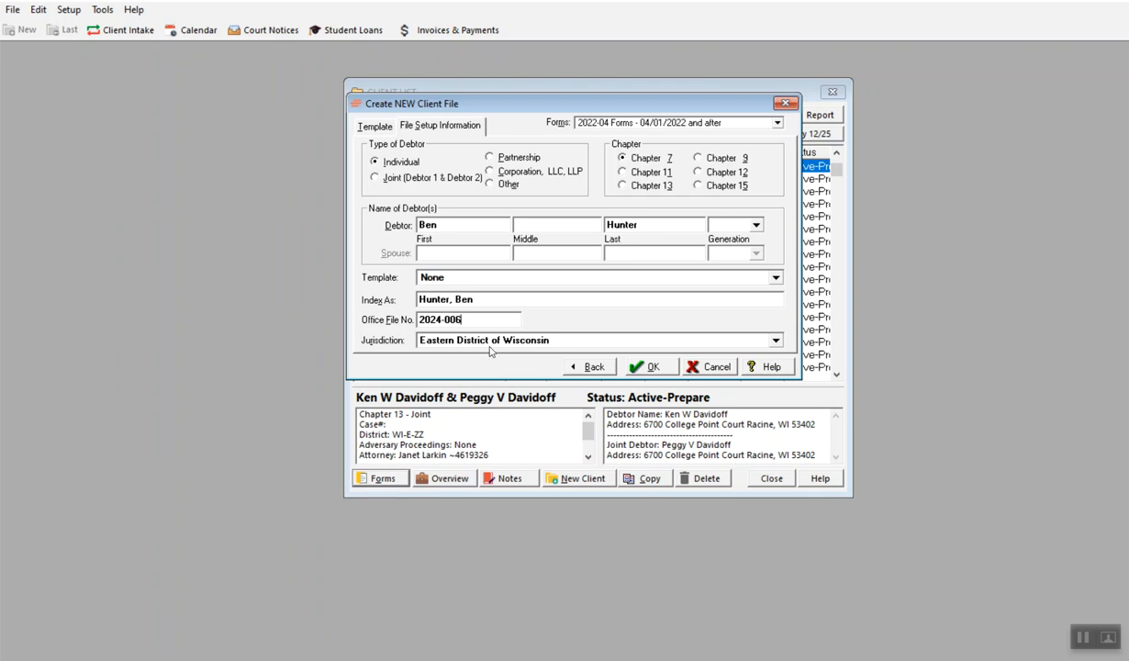
- Keep Eastern District of Wisconsin as the jurisdiction and save the new individual Chapter 7 client file
left_click(776, 342)
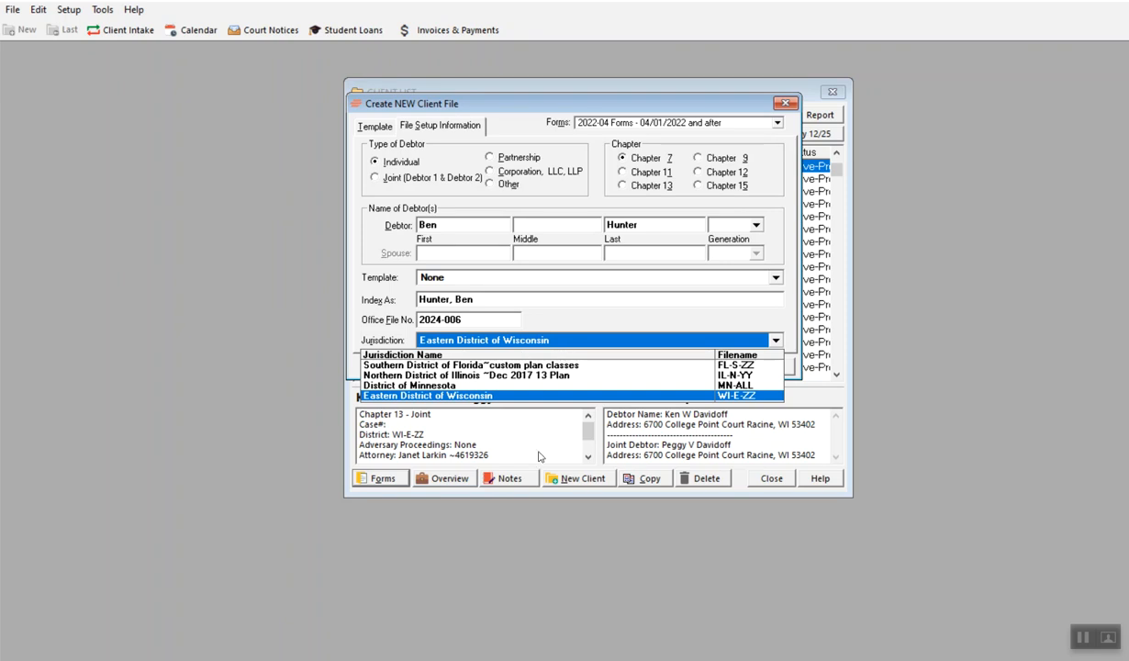
left_click(773, 486)
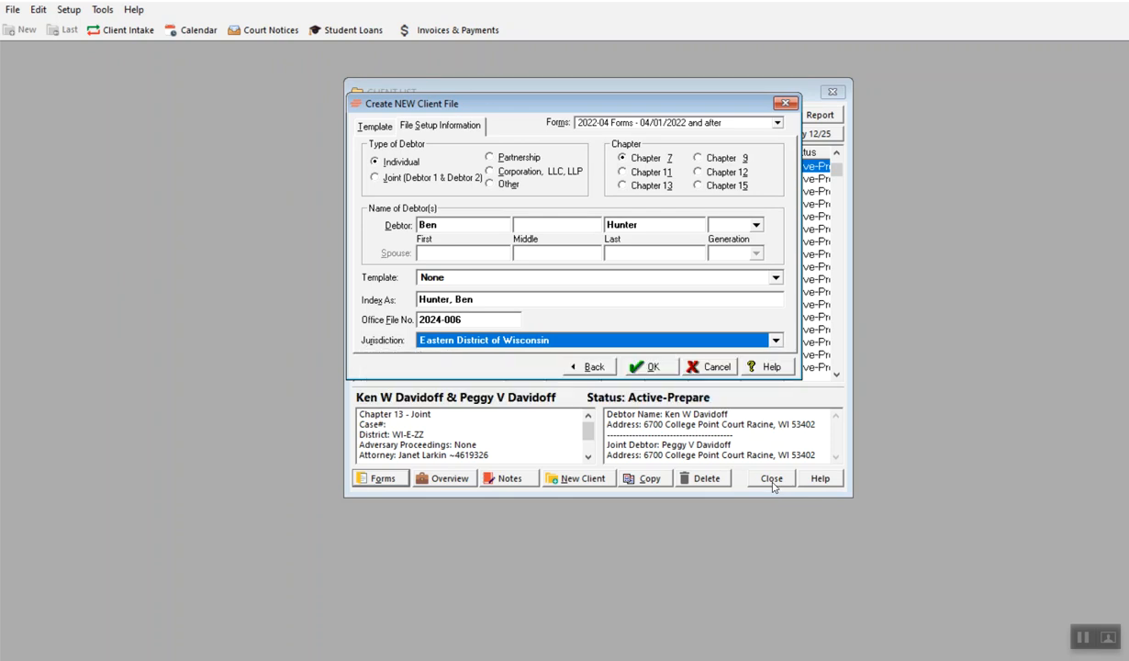
left_click(650, 367)
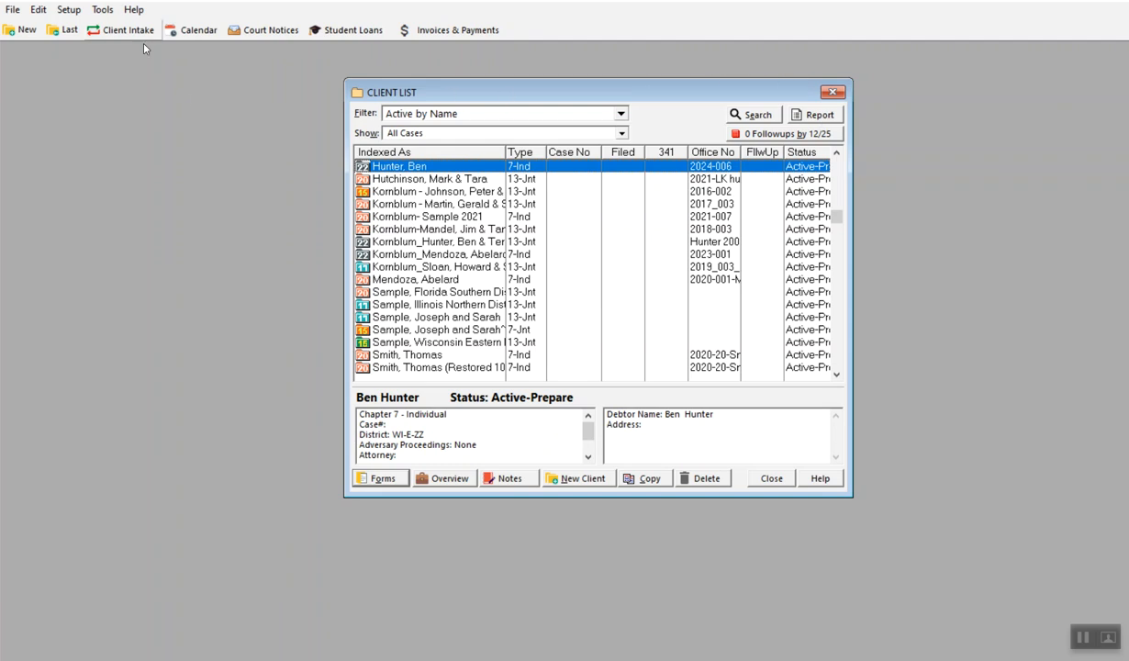
- Close the client list and install the Northern District of California~Santa Rosa eff. 12/2017 jurisdiction
left_click(70, 10)
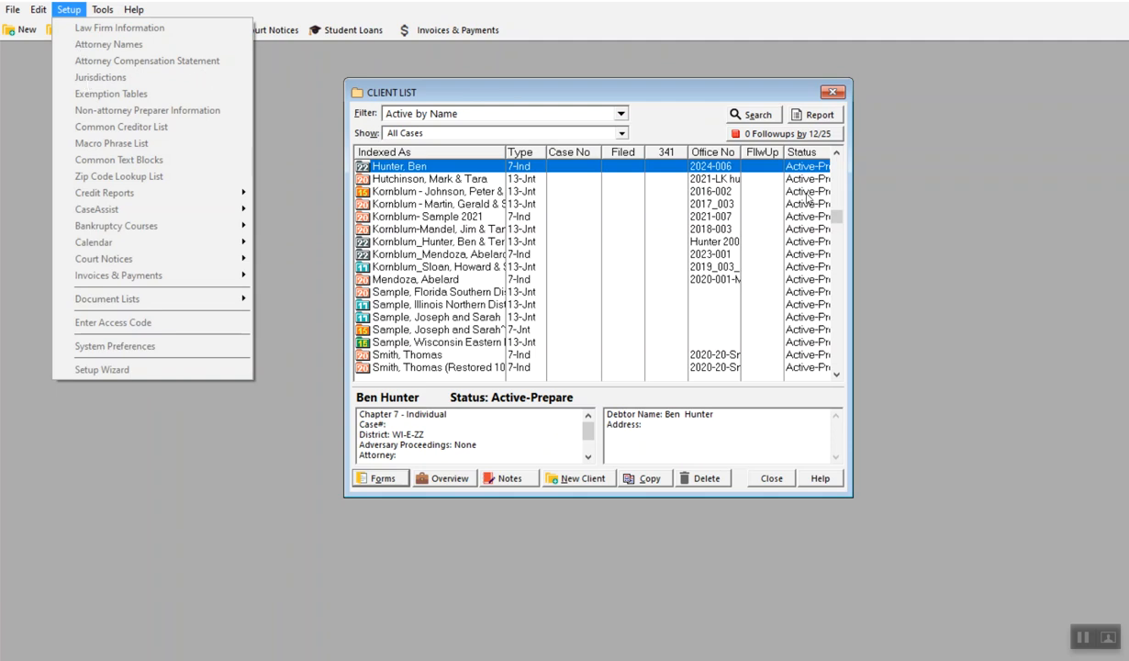
left_click(831, 91)
left_click(831, 91)
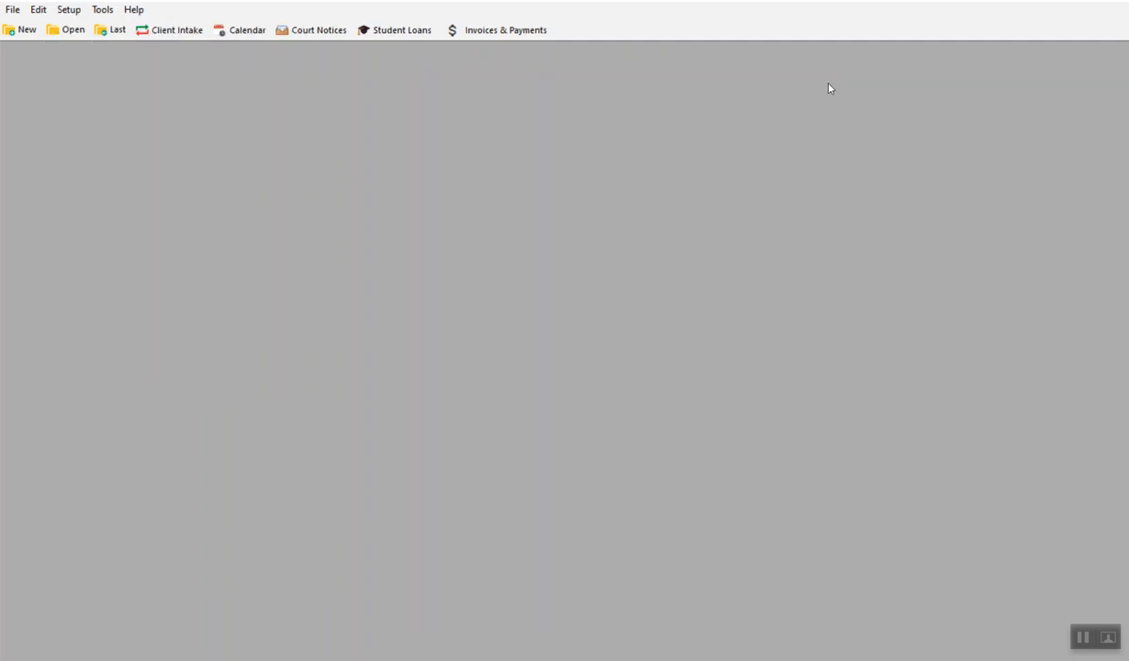
left_click(69, 10)
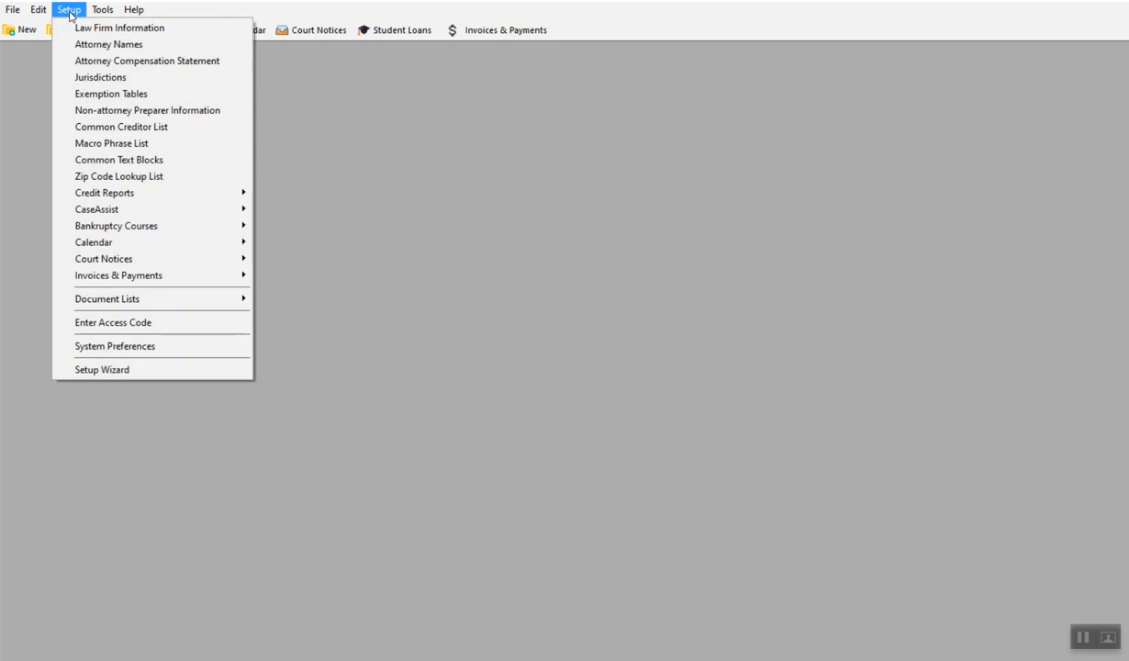
left_click(93, 77)
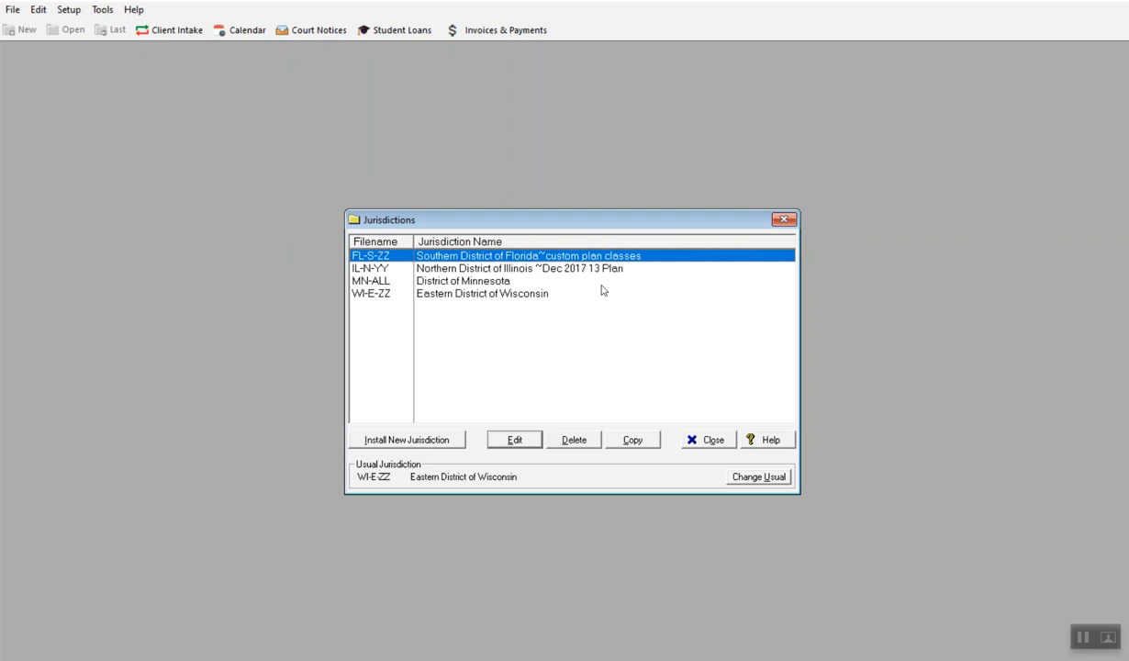
left_click(431, 442)
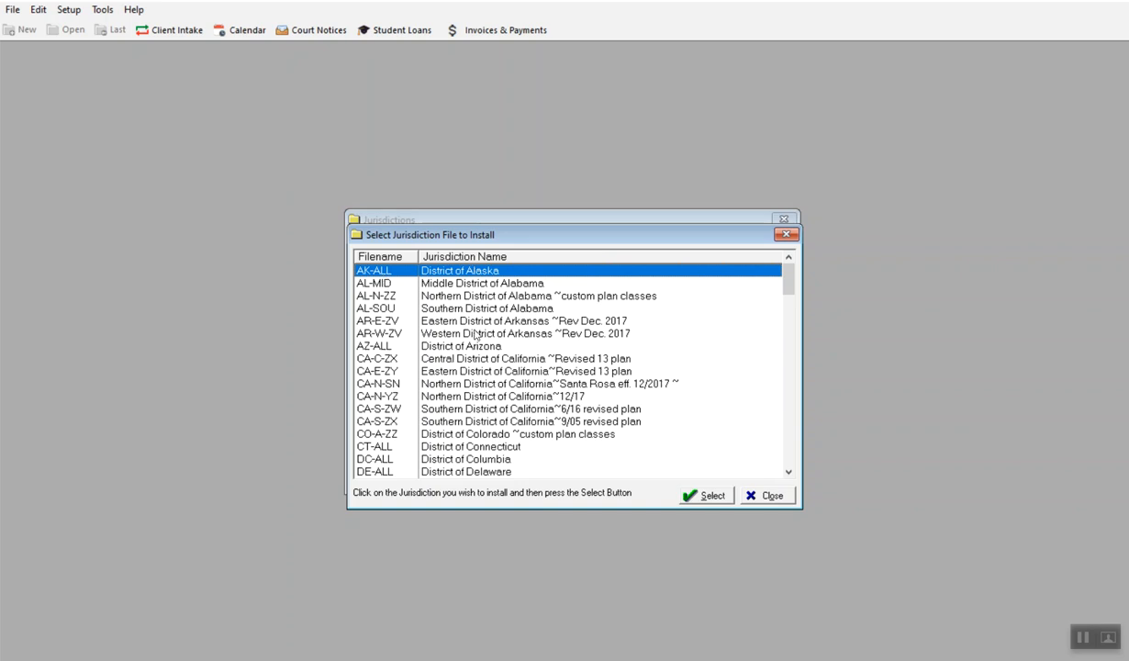
left_click(499, 382)
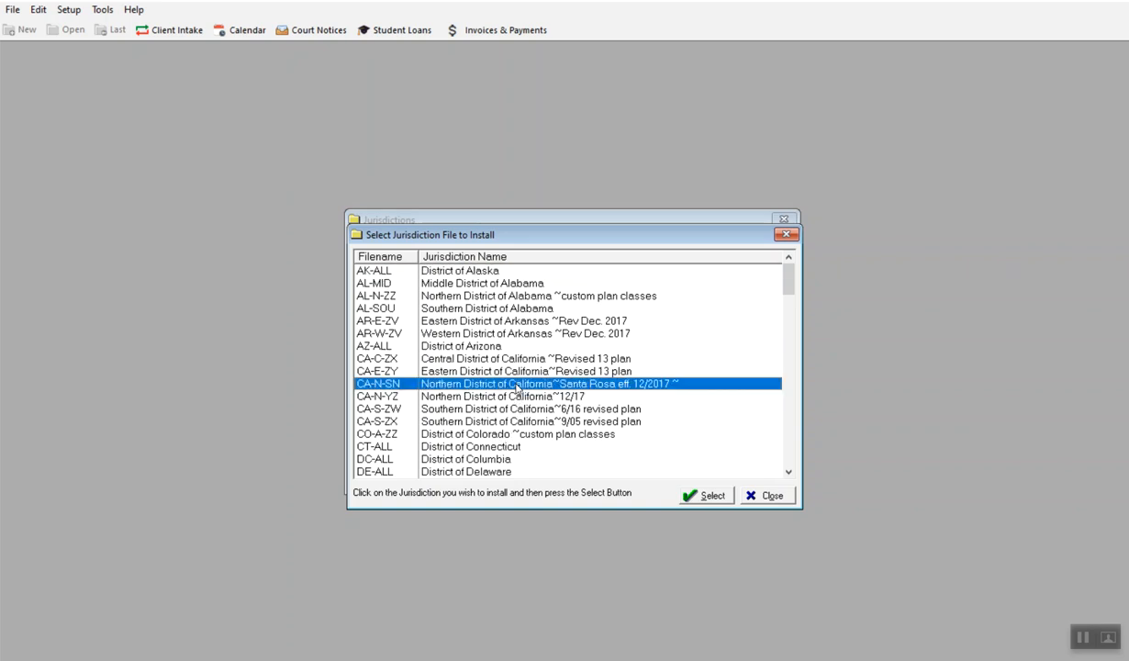
left_click(713, 496)
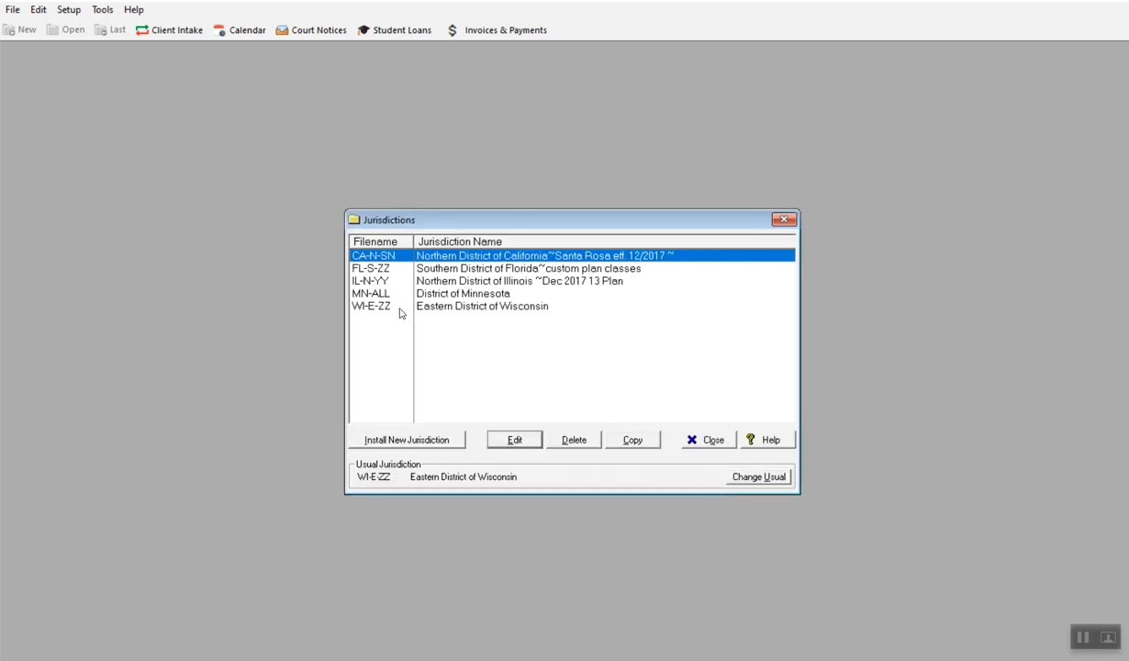
- Install the District of Connecticut jurisdiction, acknowledge the sample client notice, and close the jurisdictions list
left_click(421, 444)
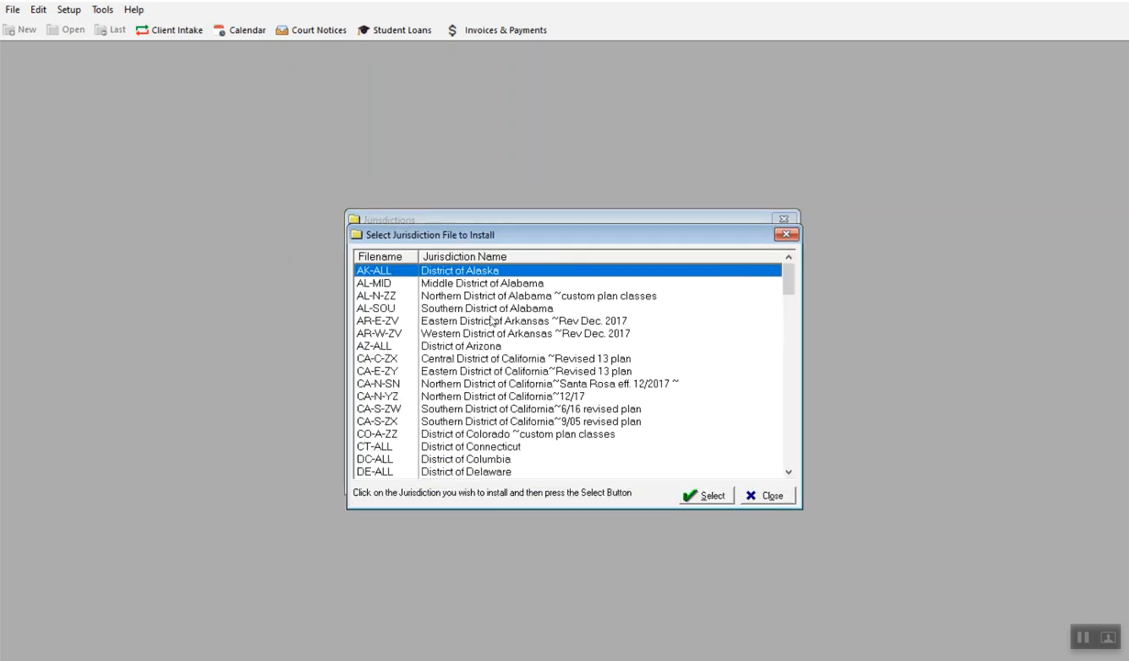
left_click(479, 444)
left_click(699, 495)
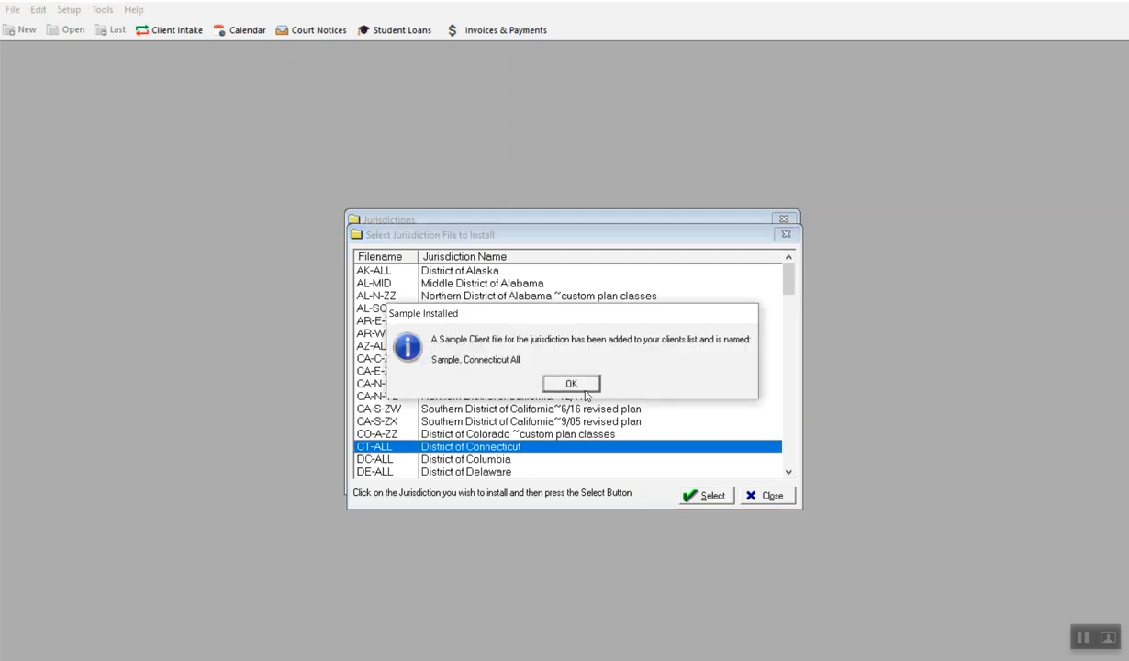
left_click(582, 387)
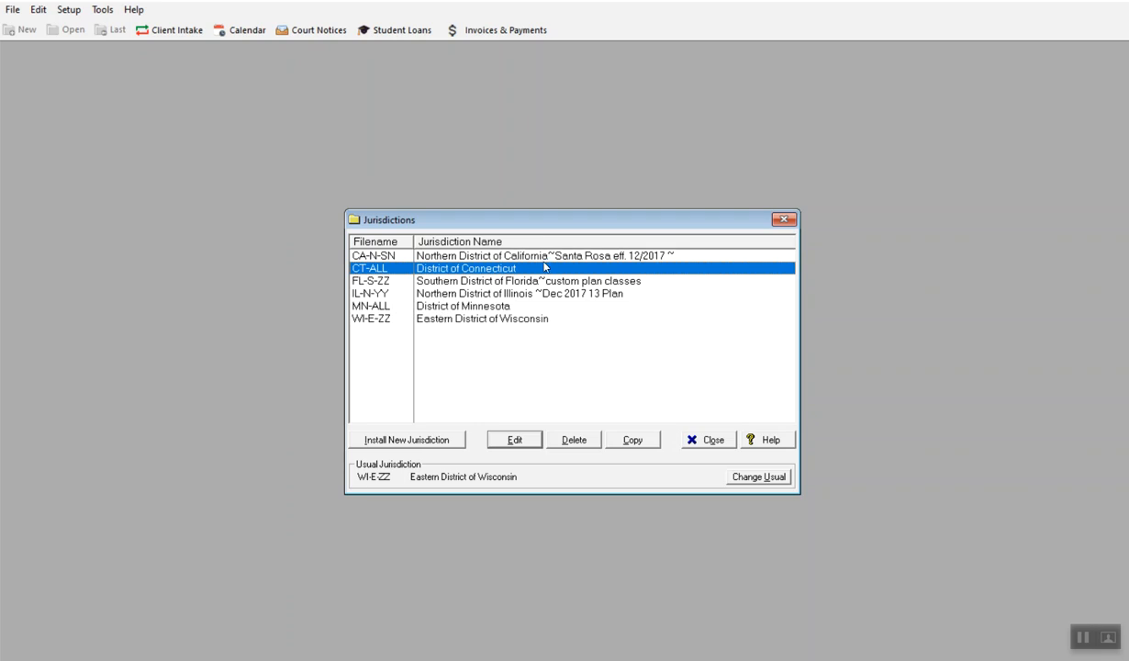
left_click(458, 322)
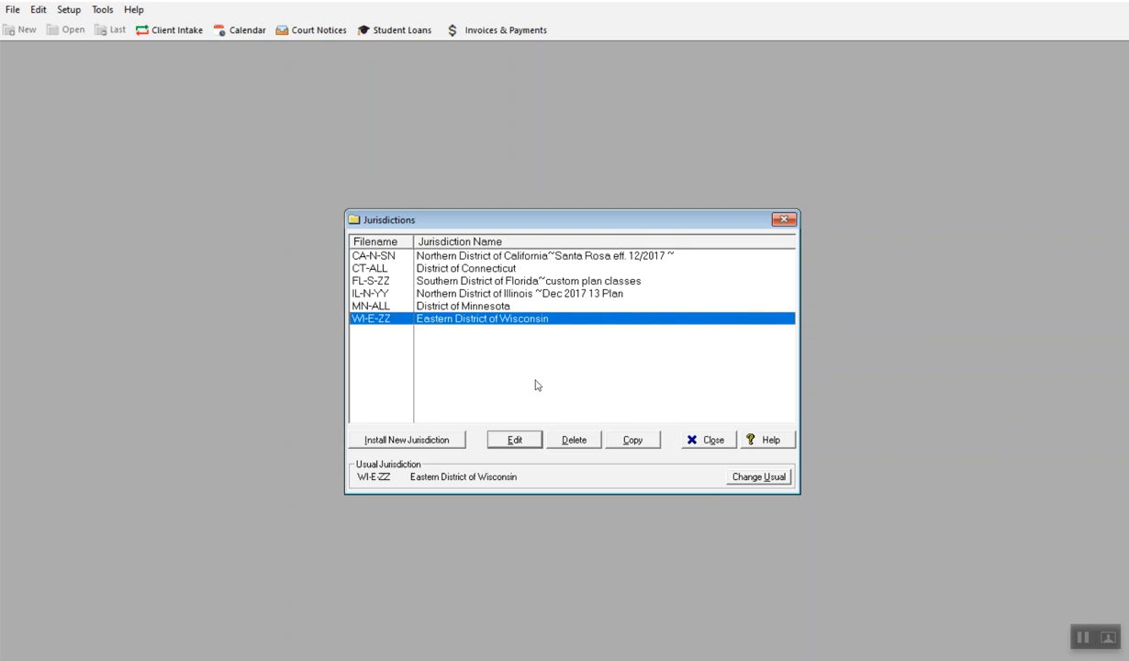
left_click(708, 441)
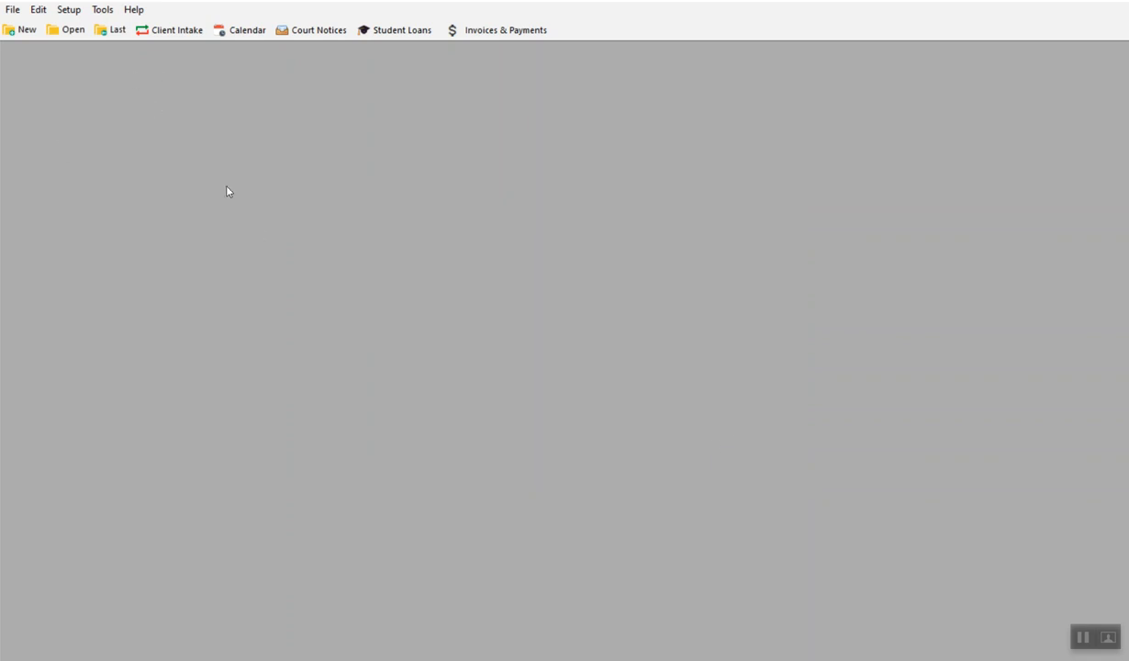
- Review the law firm information settings and close them
left_click(75, 14)
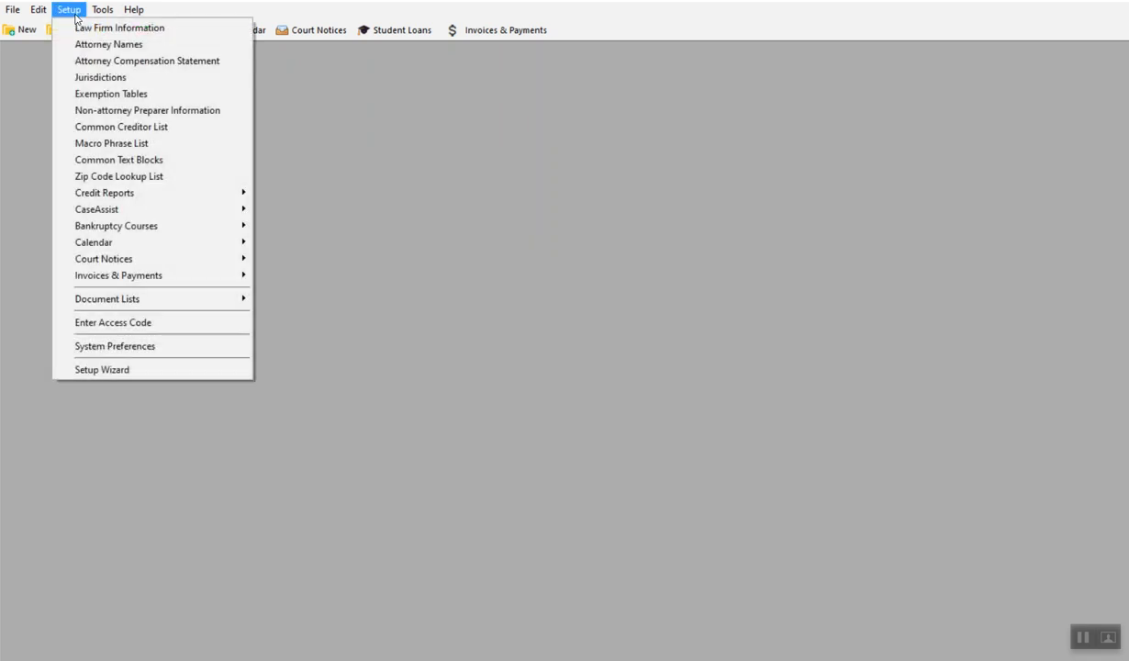
left_click(77, 29)
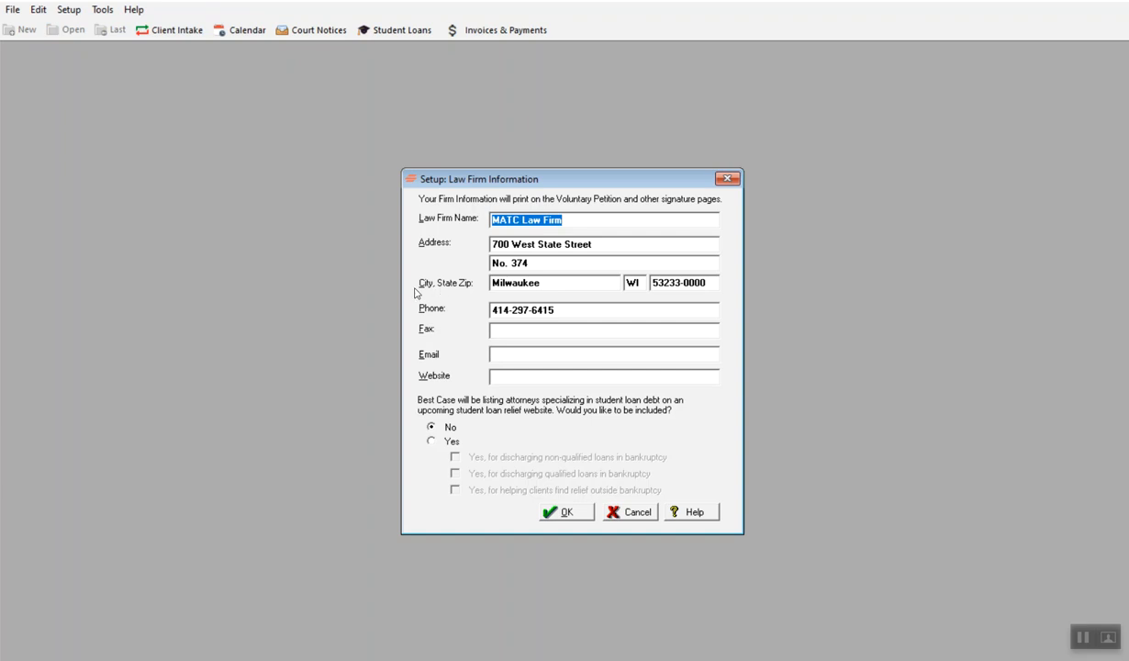
left_click(593, 218)
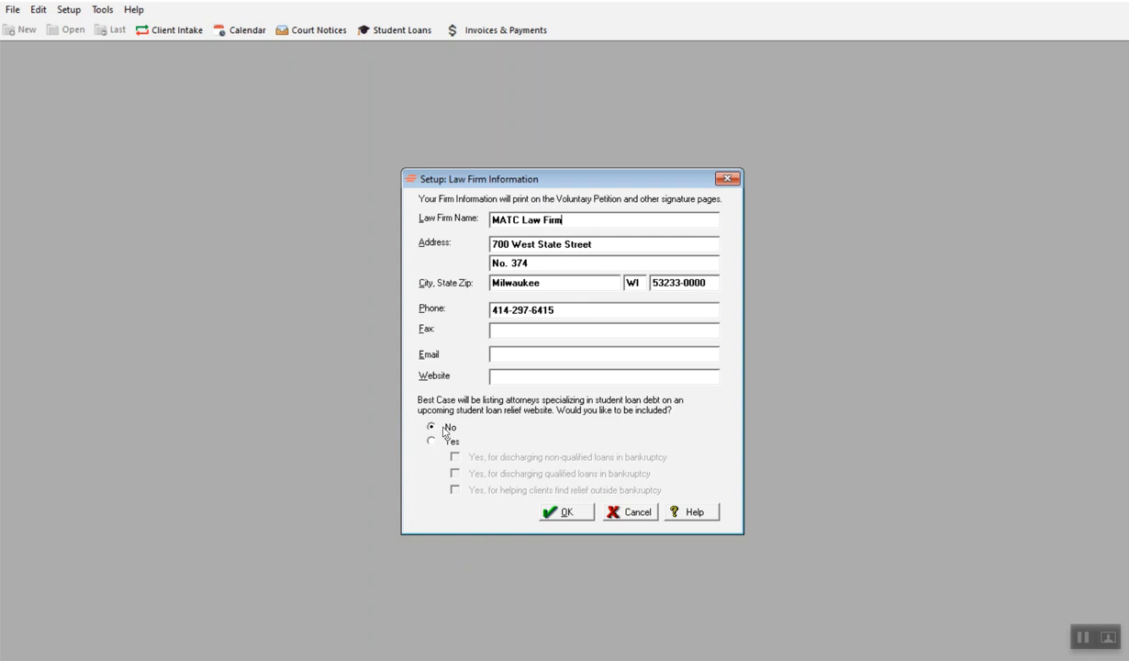
left_click(562, 513)
- Add a new attorney with the attorney's full name and an hourly rate of $200.00
left_click(69, 9)
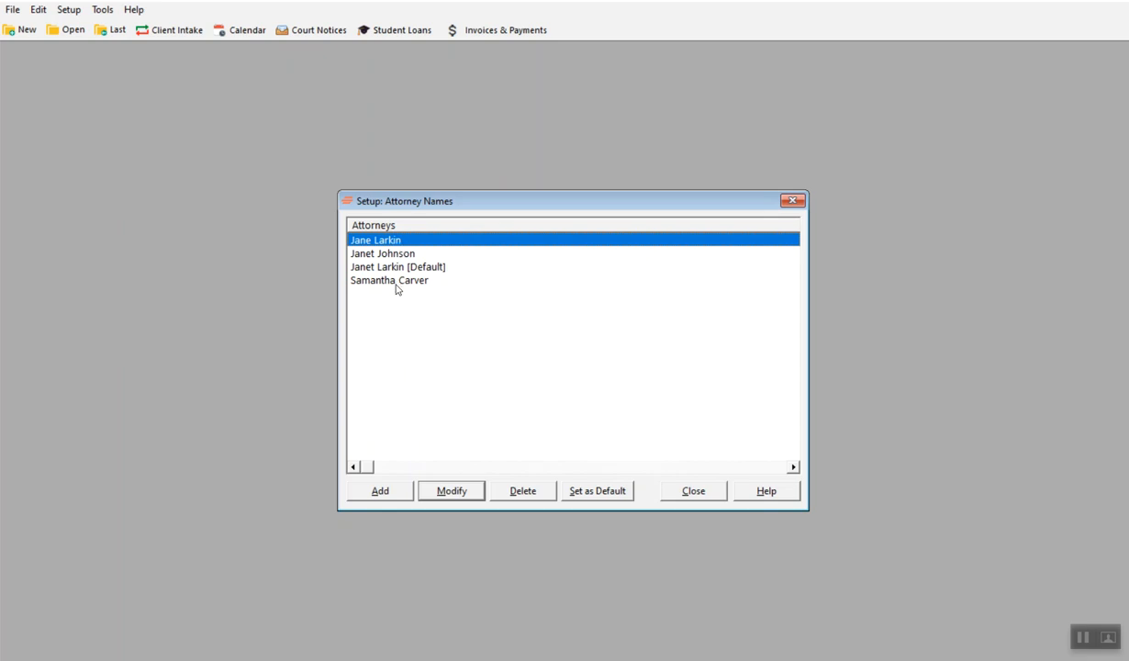
left_click(379, 492)
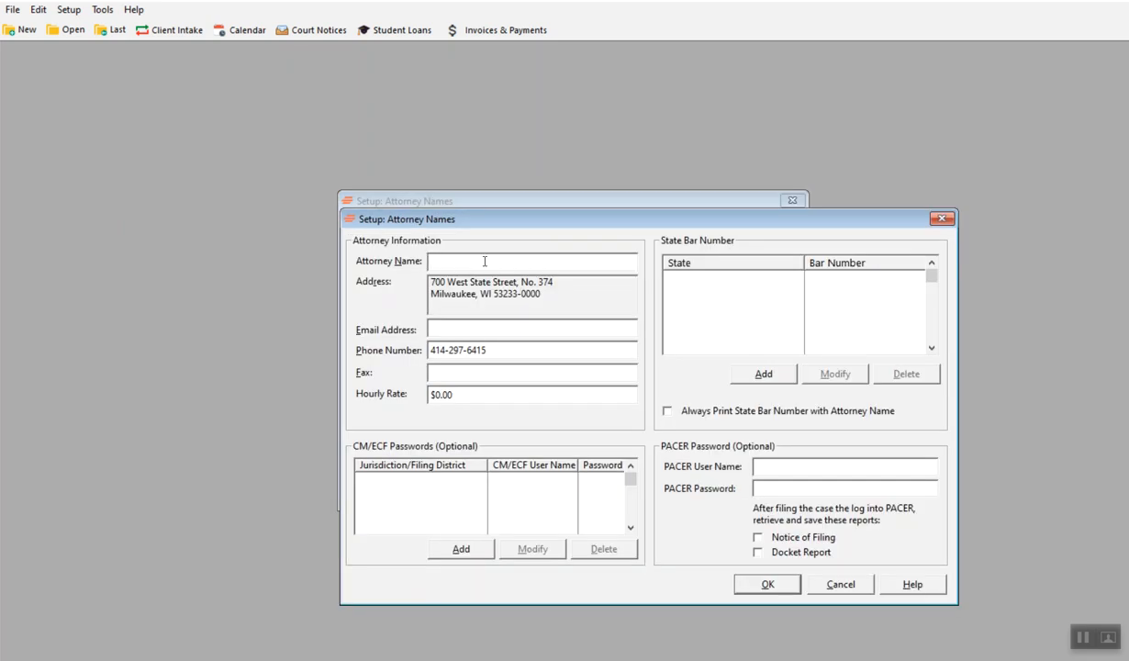
type("John Smith")
left_click_drag(454, 393, 422, 385)
type("20")
- Save the new attorney without adding a CM/ECF password and close the attorney list
left_click(449, 489)
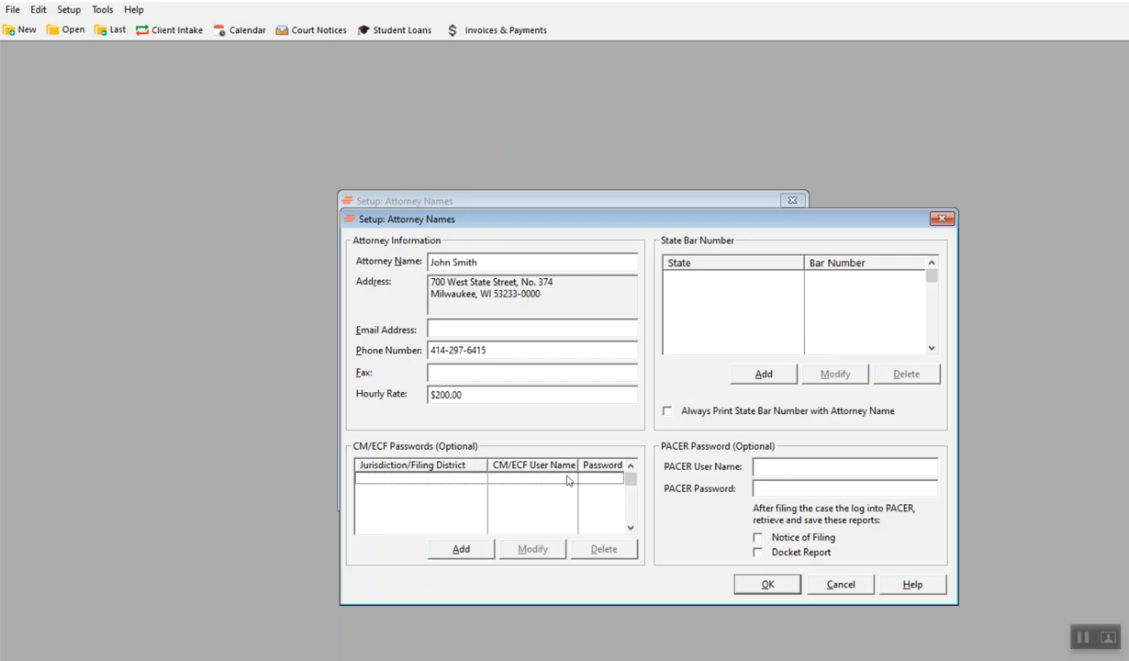
left_click(459, 549)
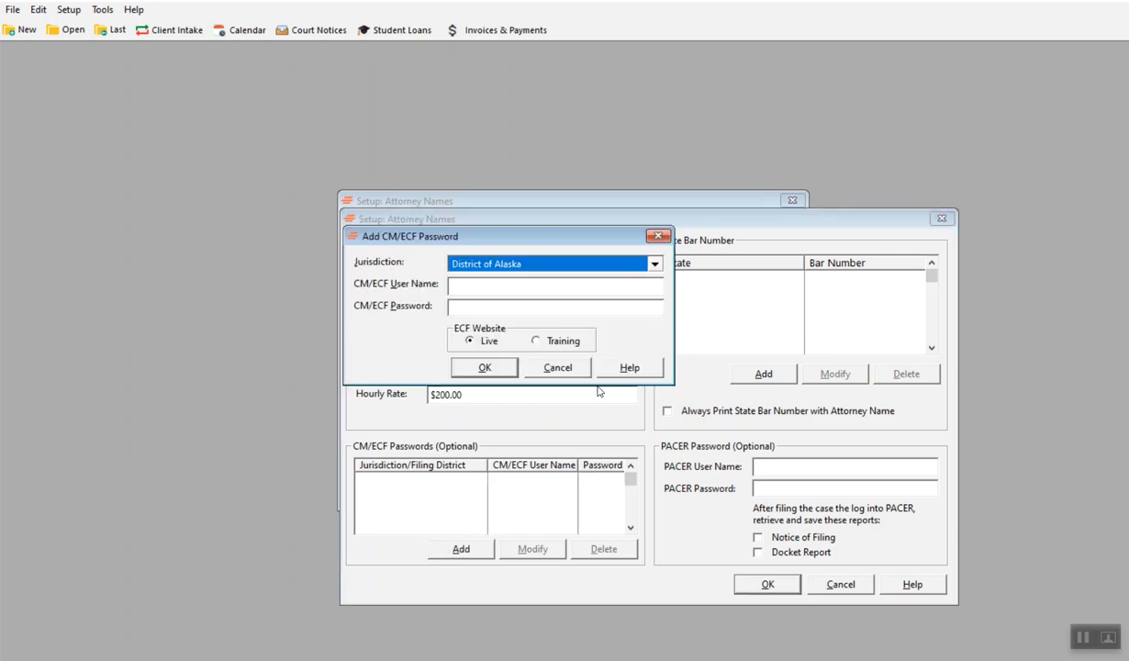
left_click(656, 237)
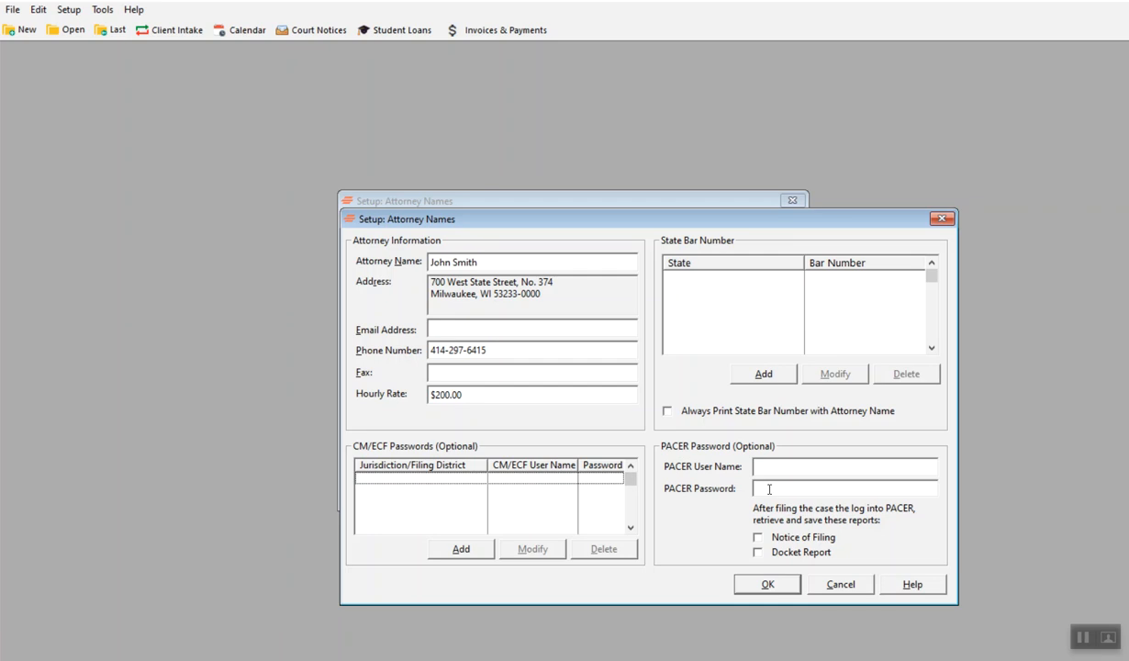
left_click(767, 586)
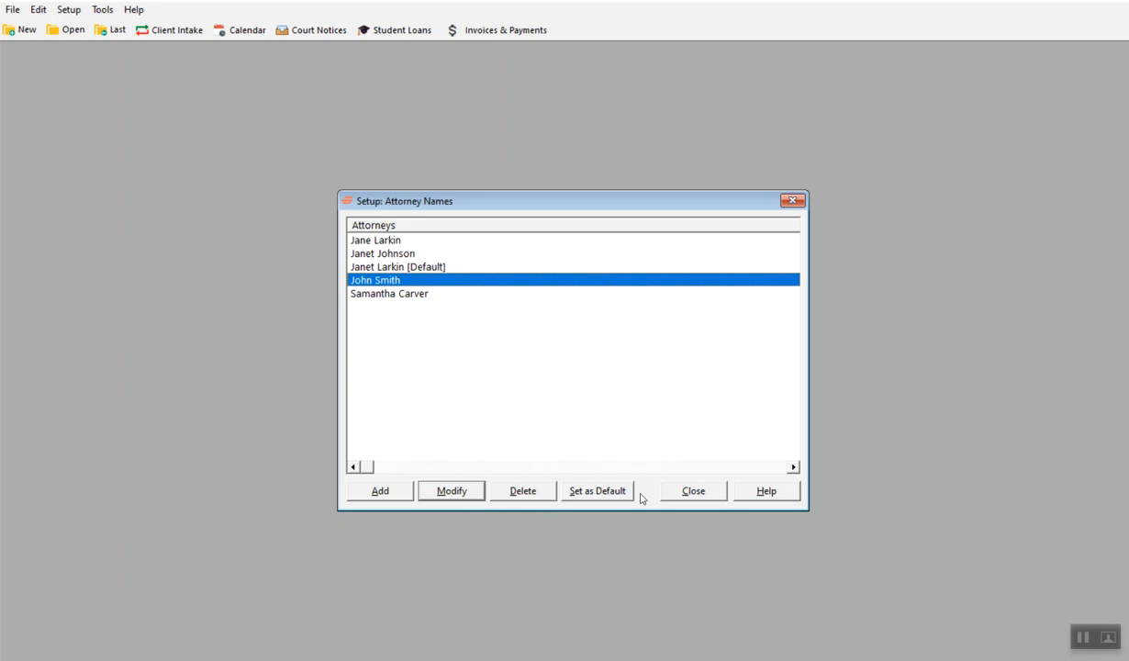
left_click(690, 492)
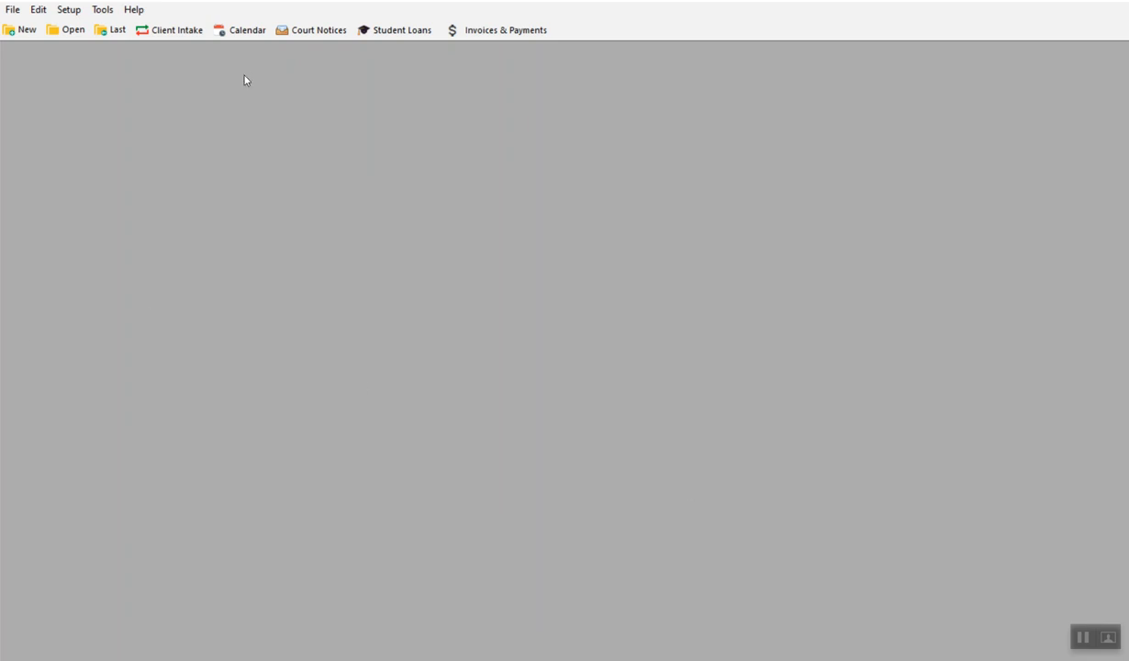
- Open the new debtor's client file from the client list
left_click(69, 30)
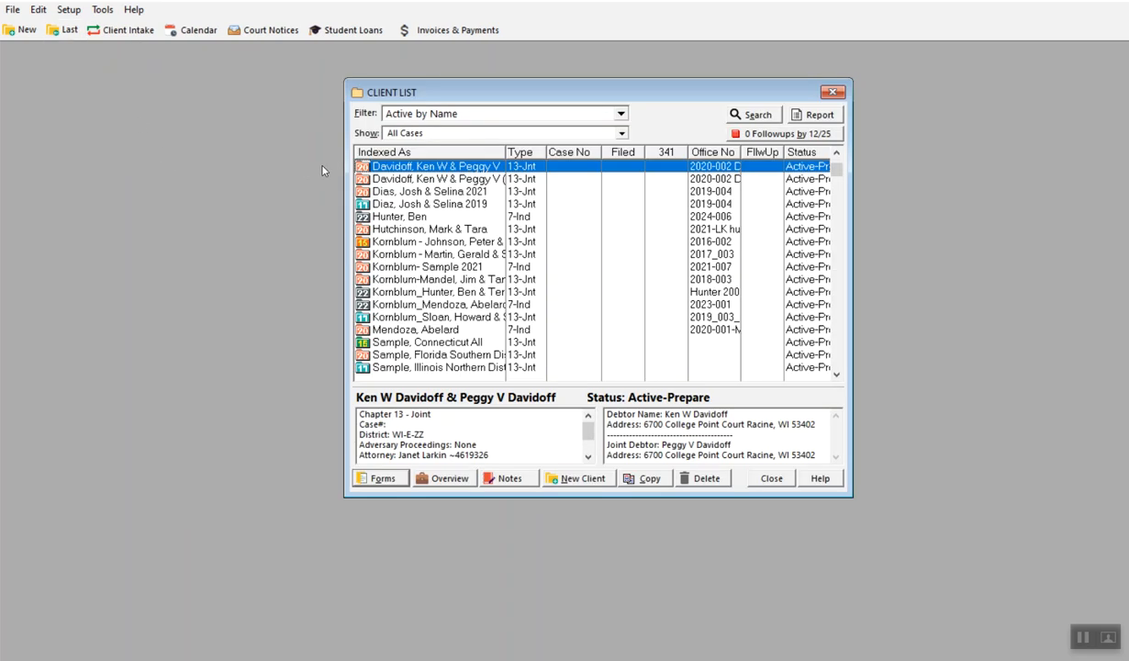
key("k")
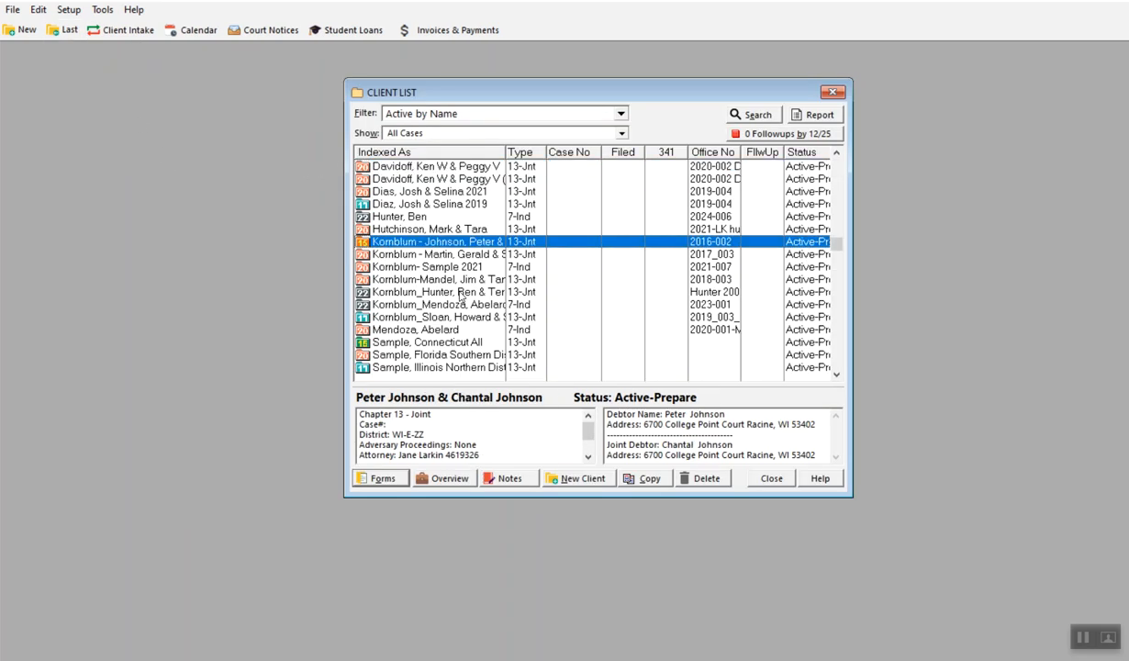
double_click(418, 216)
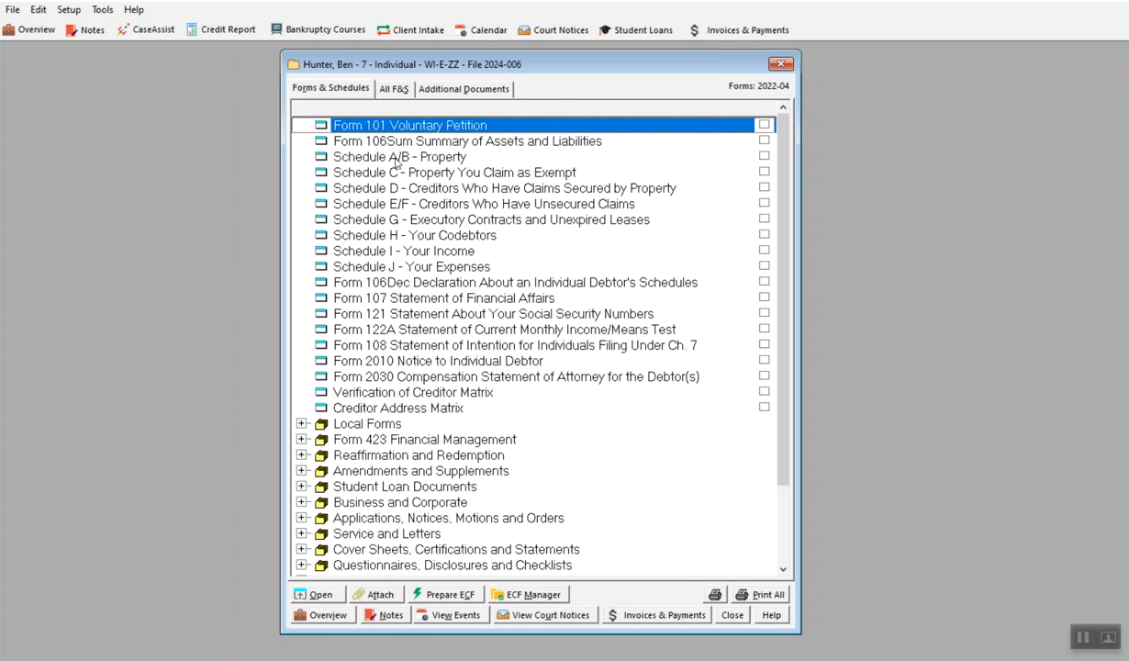
- Open Form 101 Voluntary Petition and enter the debtor's social security number
double_click(411, 131)
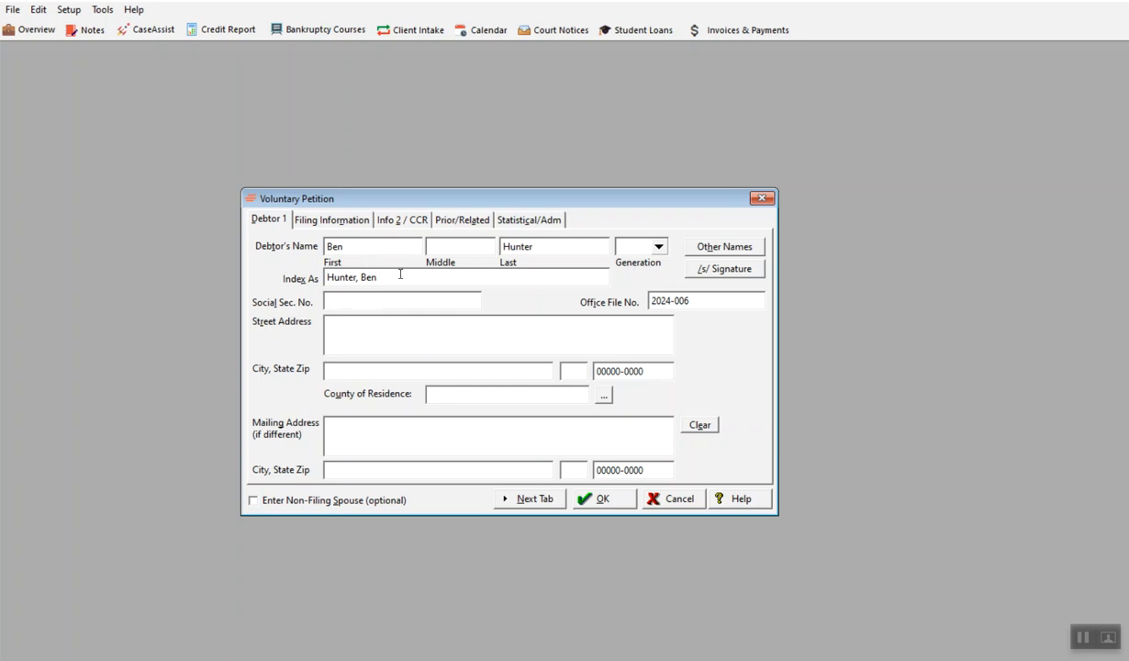
left_click(438, 281)
left_click(362, 305)
type("999-99-9999")
- Enter the debtor's street address, city, state and ZIP code on the Debtor 1 page of the petition
left_click(712, 306)
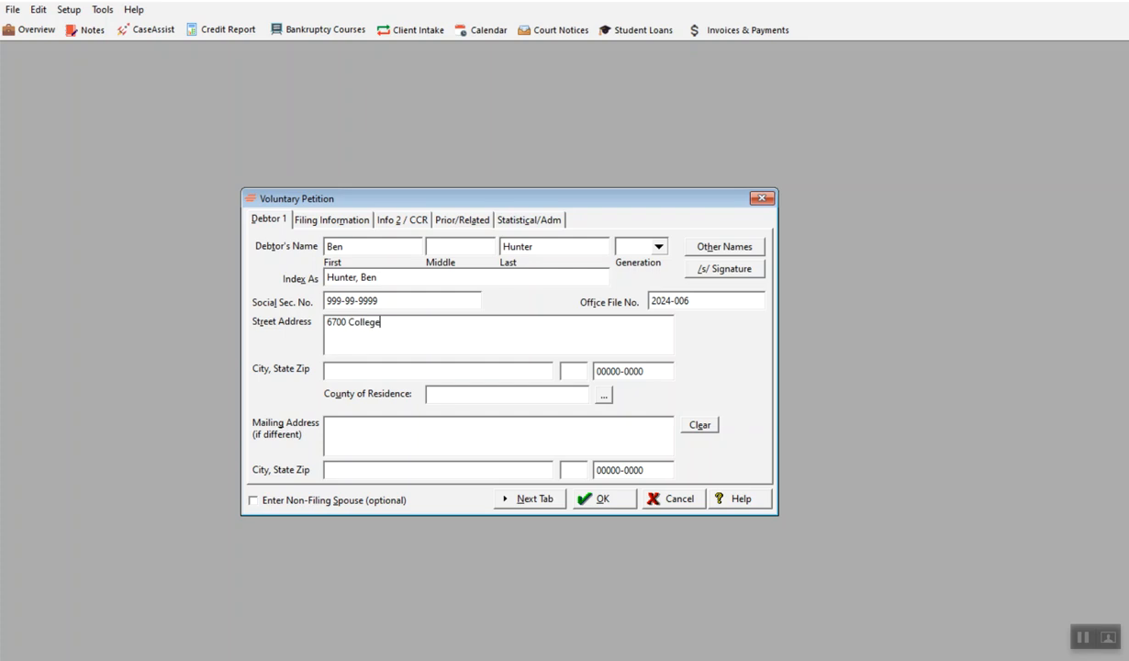
key("Tab")
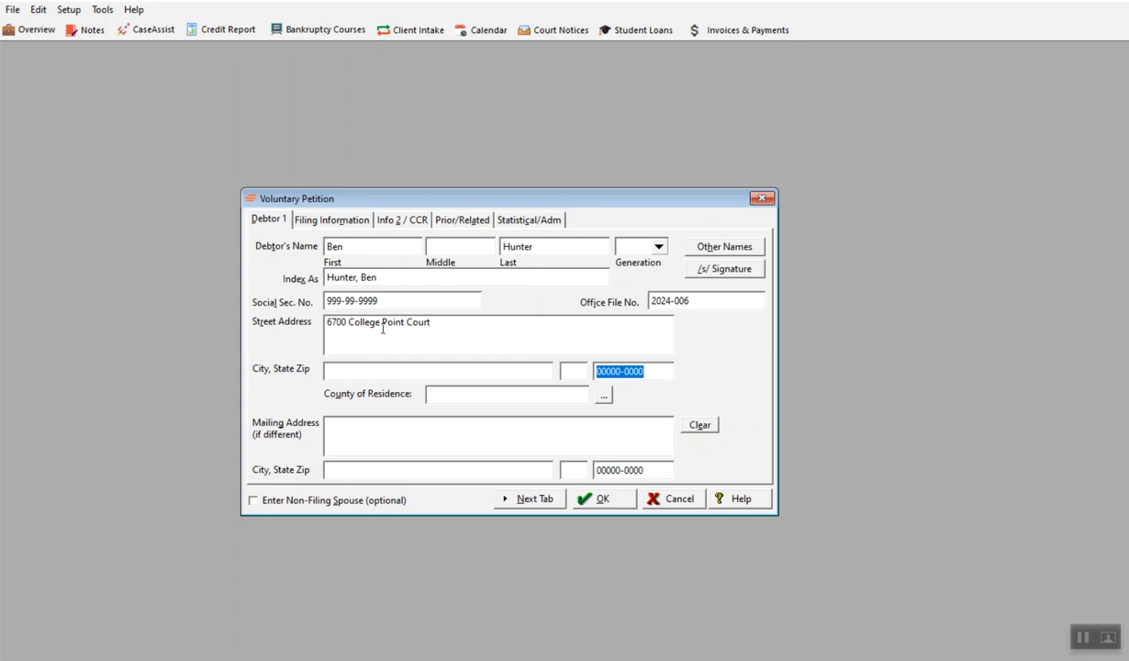
key("Tab")
type("Racine")
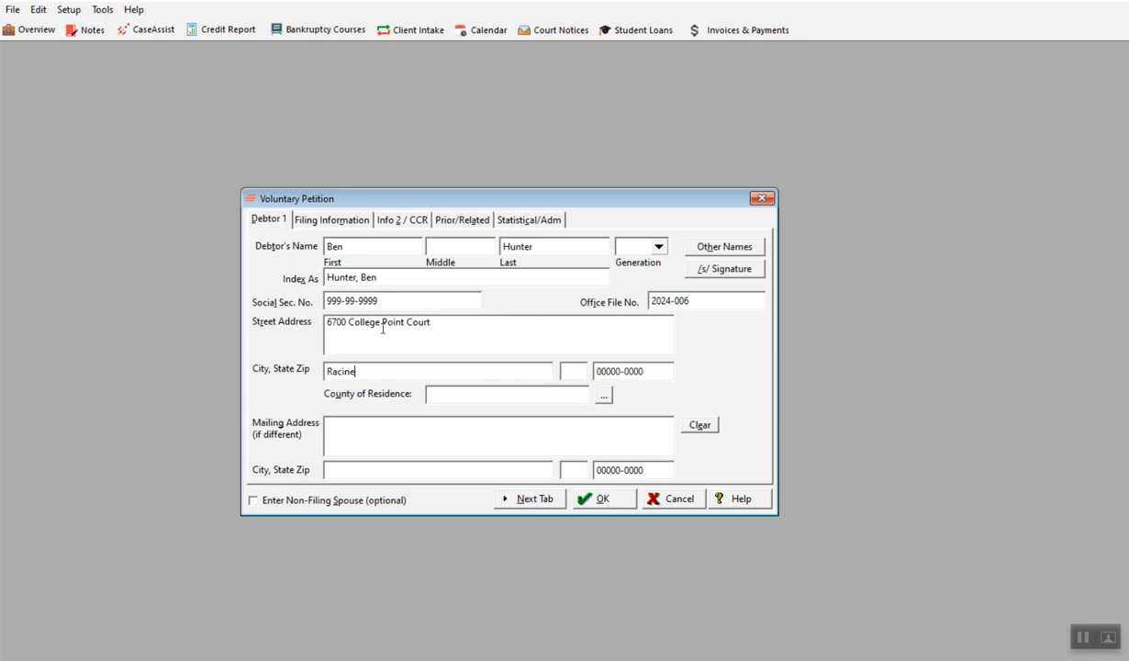
key("Tab")
type("WI")
left_click_drag(651, 367, 570, 373)
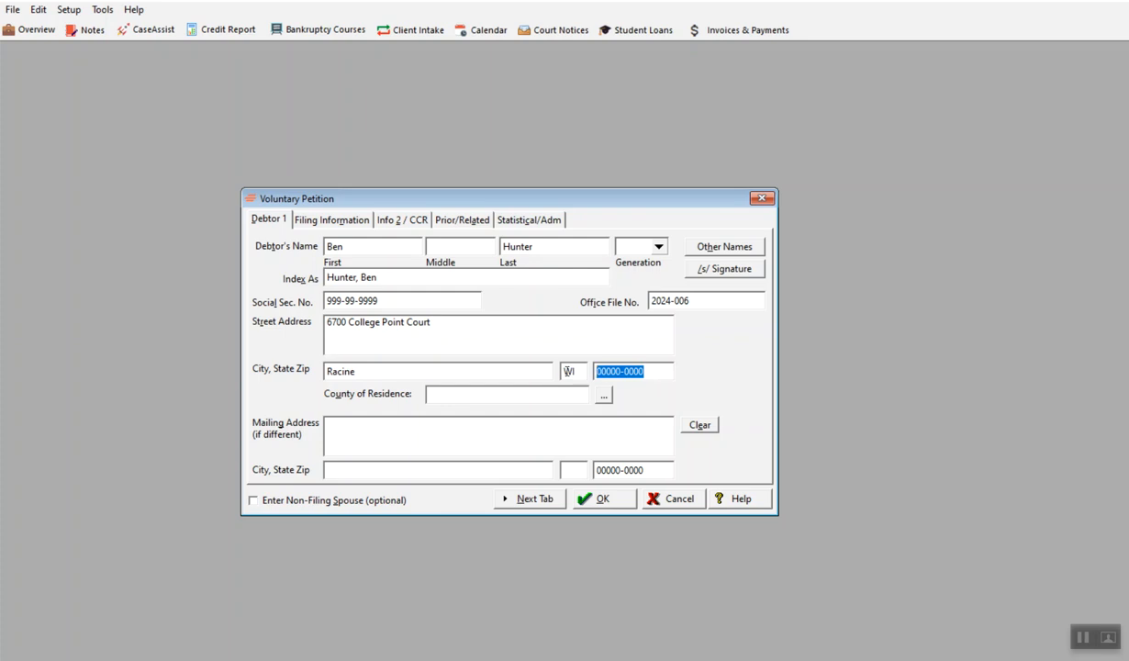
type("53402")
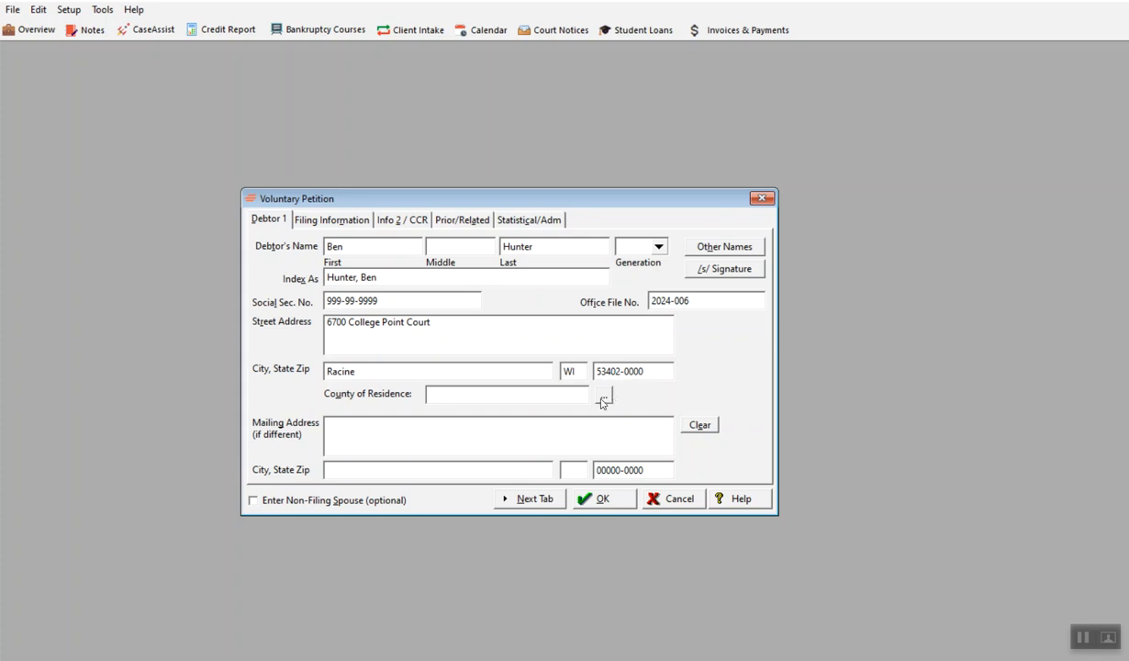
- Set the debtor's county of residence to Racine using the county lookup
left_click(603, 395)
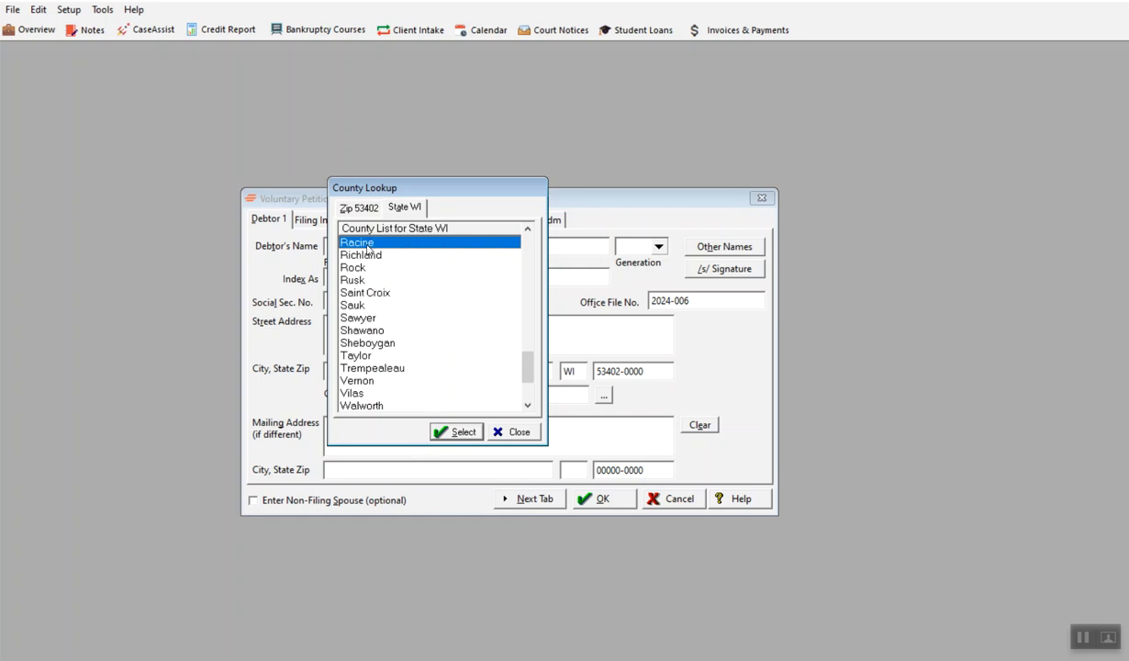
left_click(360, 329)
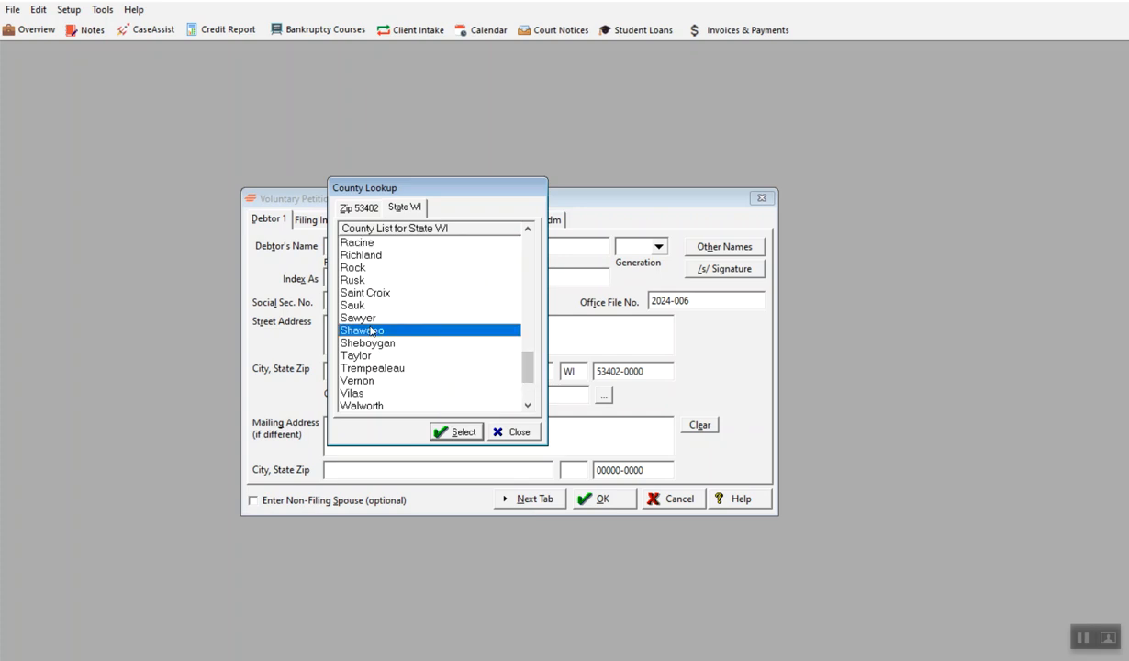
left_click(354, 242)
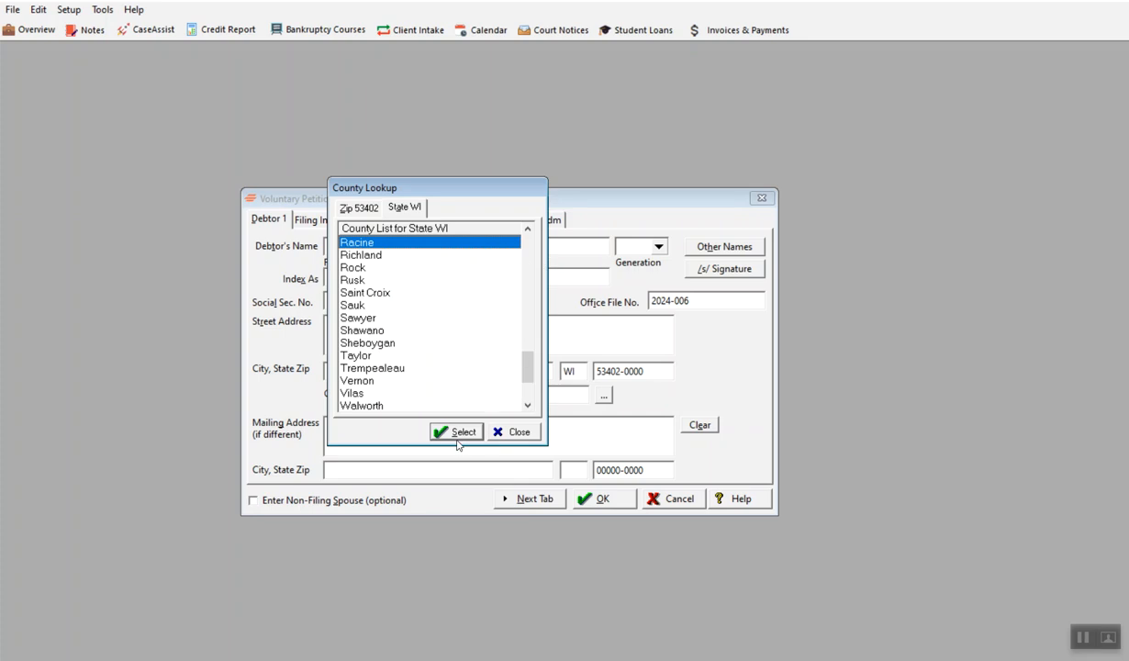
left_click(453, 430)
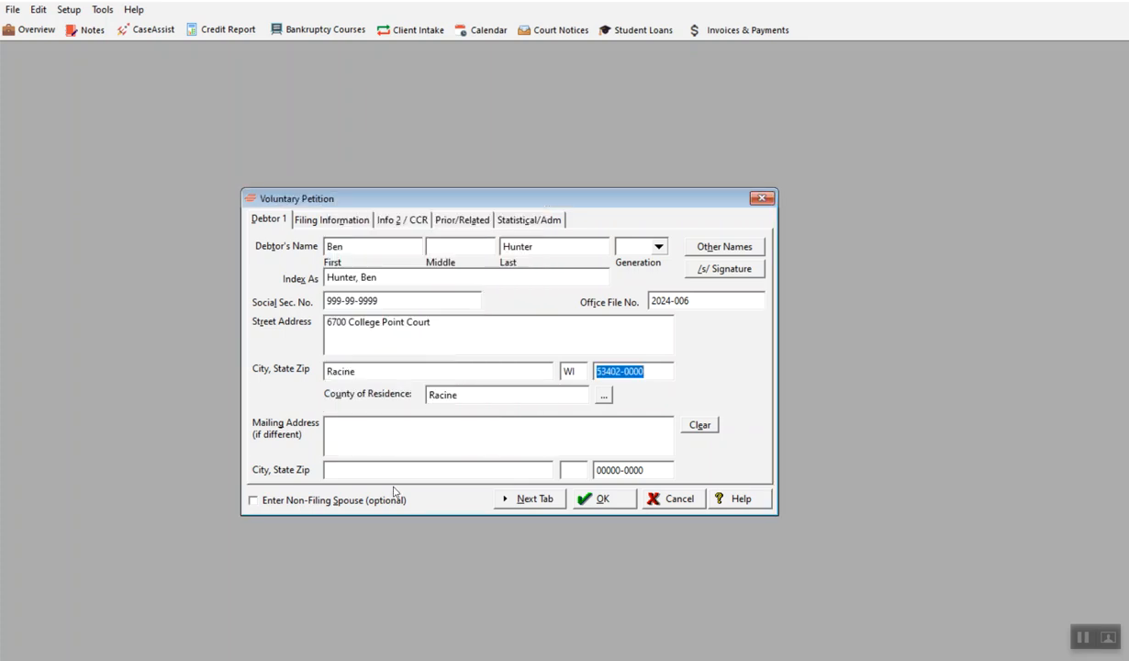
- Move to the Filing Information page and set Debtor 1's venue to Resided 180 Days
left_click(412, 436)
left_click(543, 499)
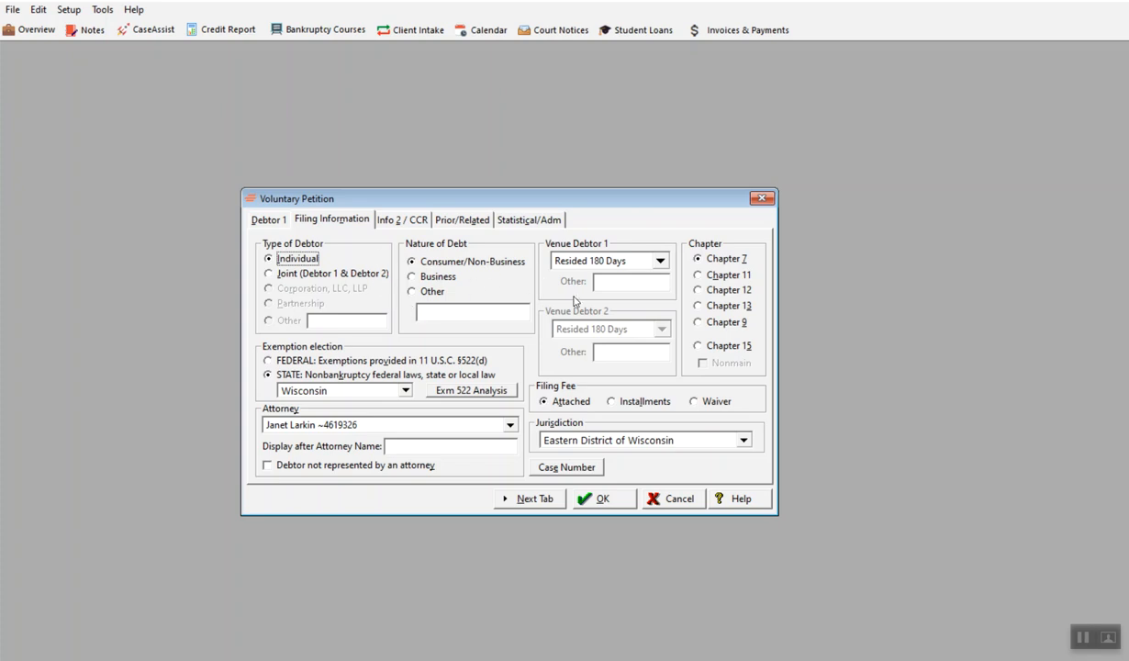
left_click(657, 261)
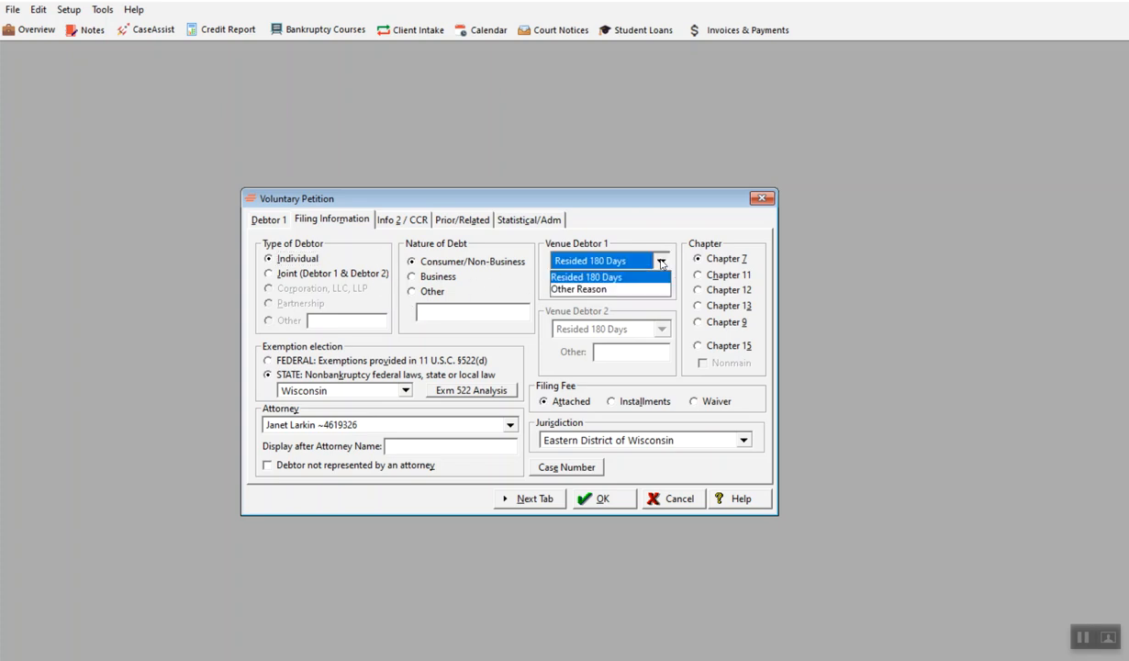
left_click(610, 263)
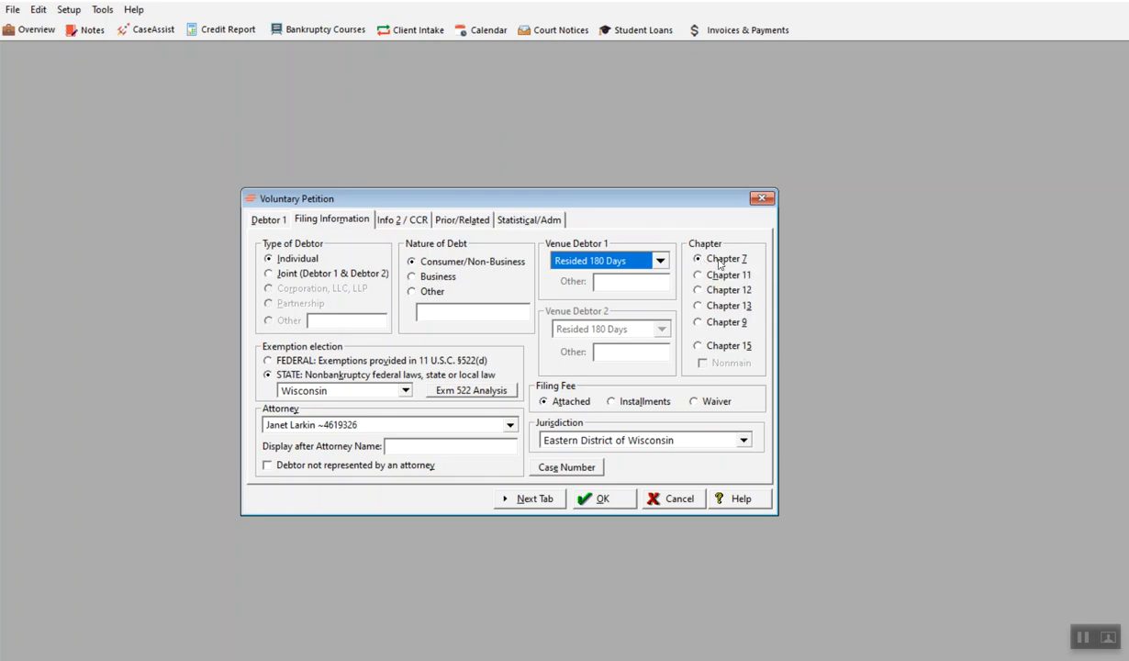
- Record Debtor 1's credit counseling as completed in the last 180 days without certificate, dated 12/22/2024
left_click(533, 500)
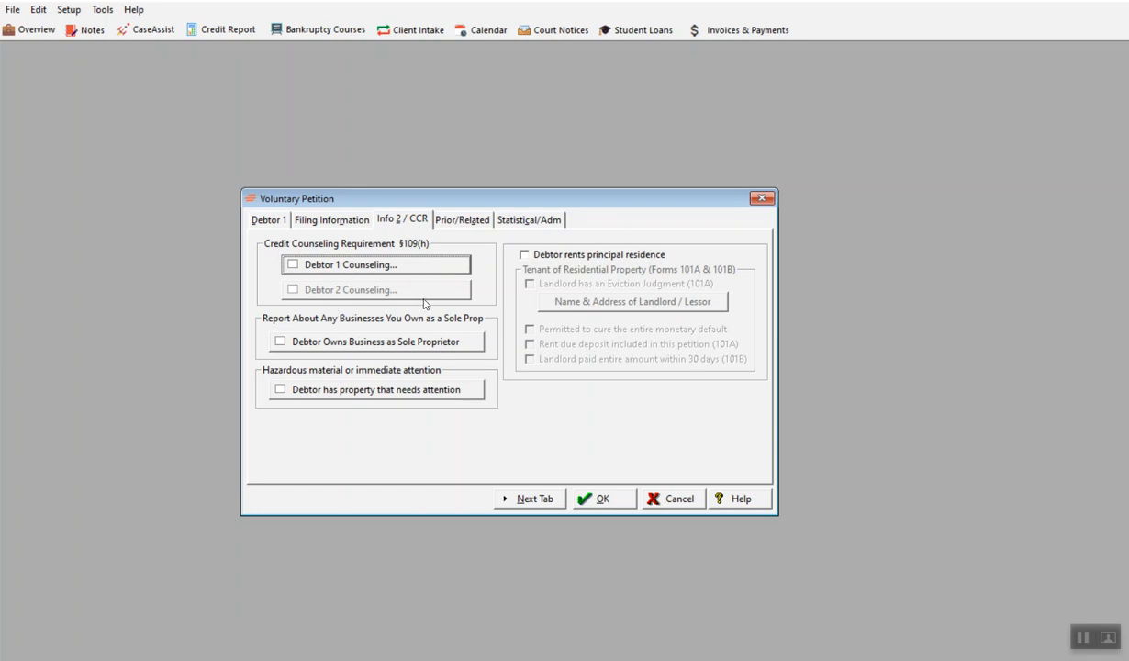
left_click(292, 265)
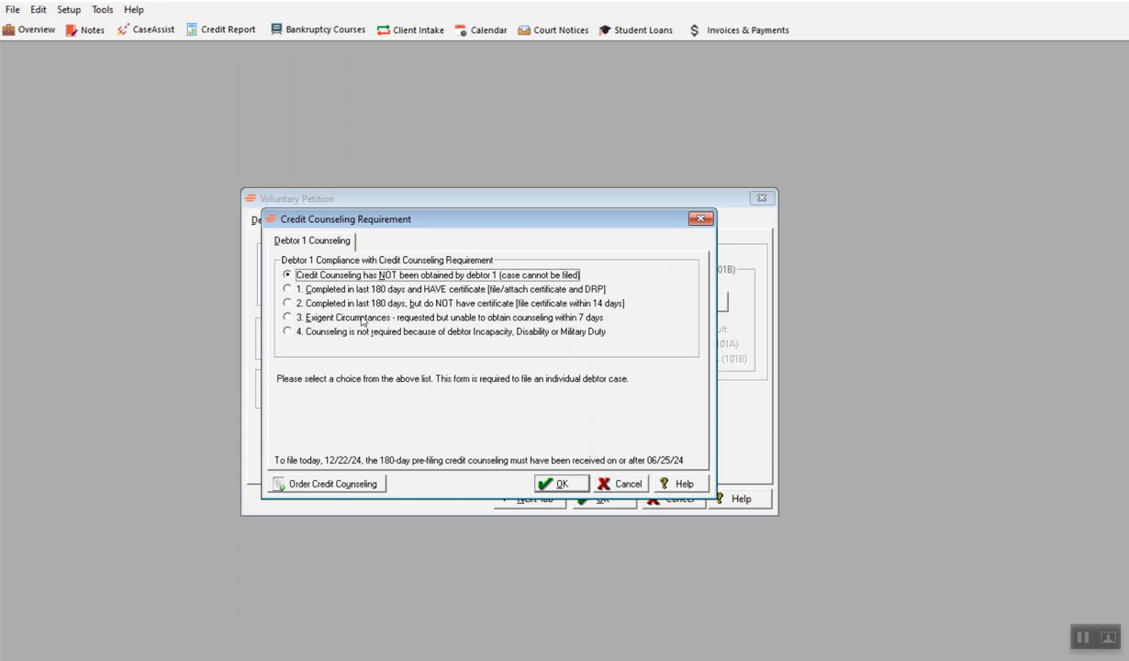
left_click(287, 289)
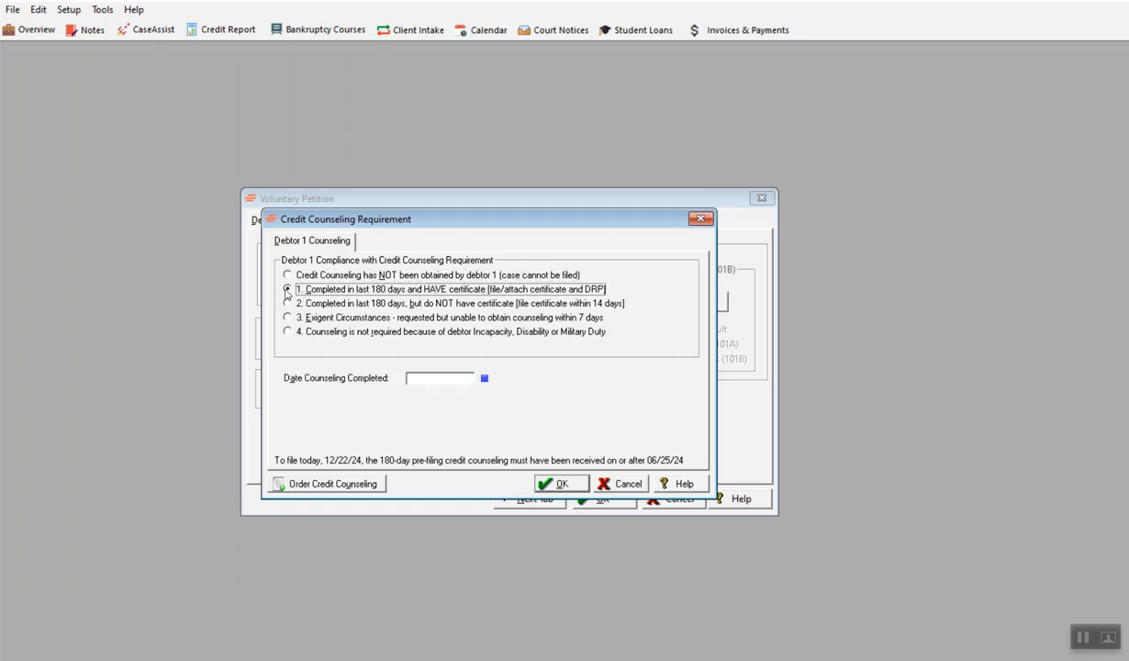
left_click(424, 378)
left_click(484, 378)
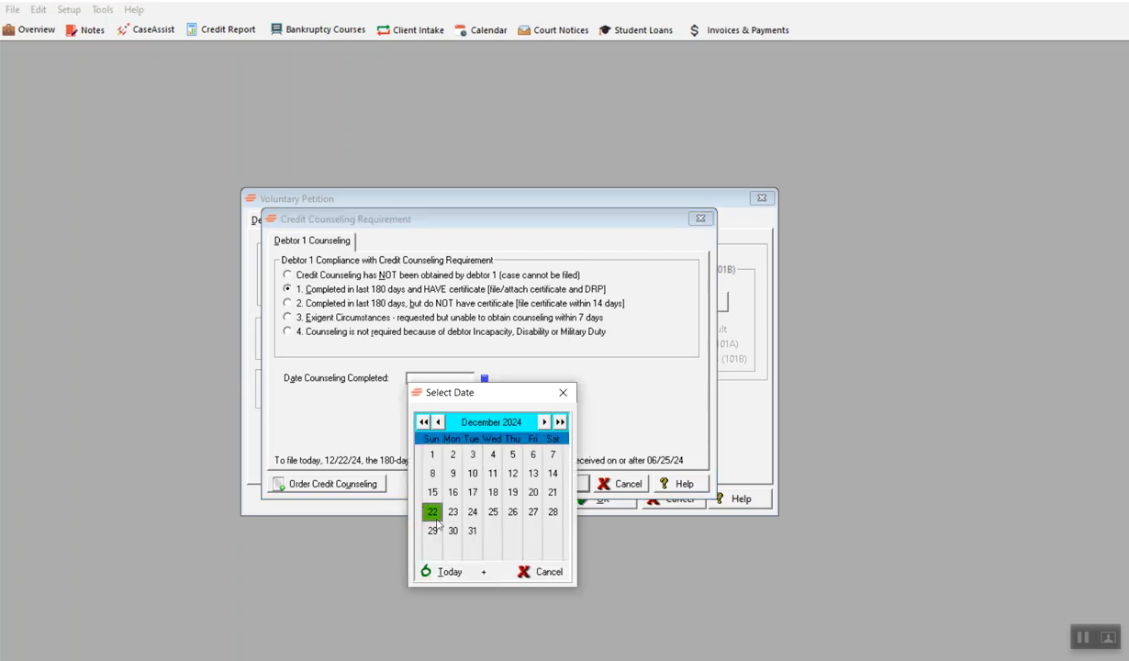
left_click(428, 508)
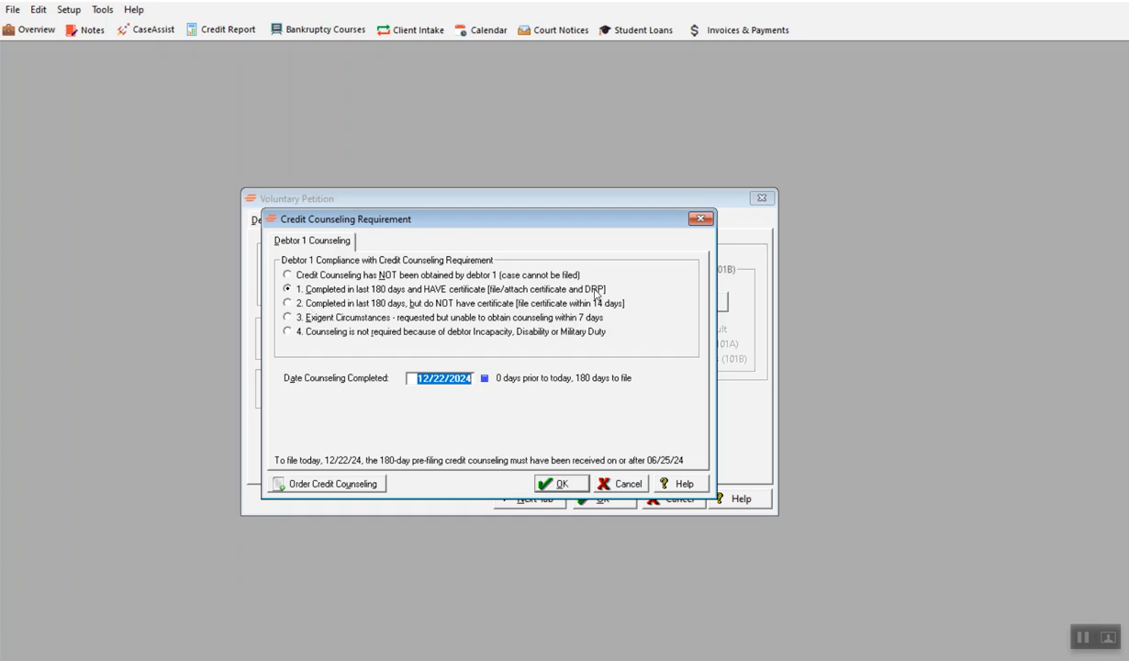
left_click(286, 303)
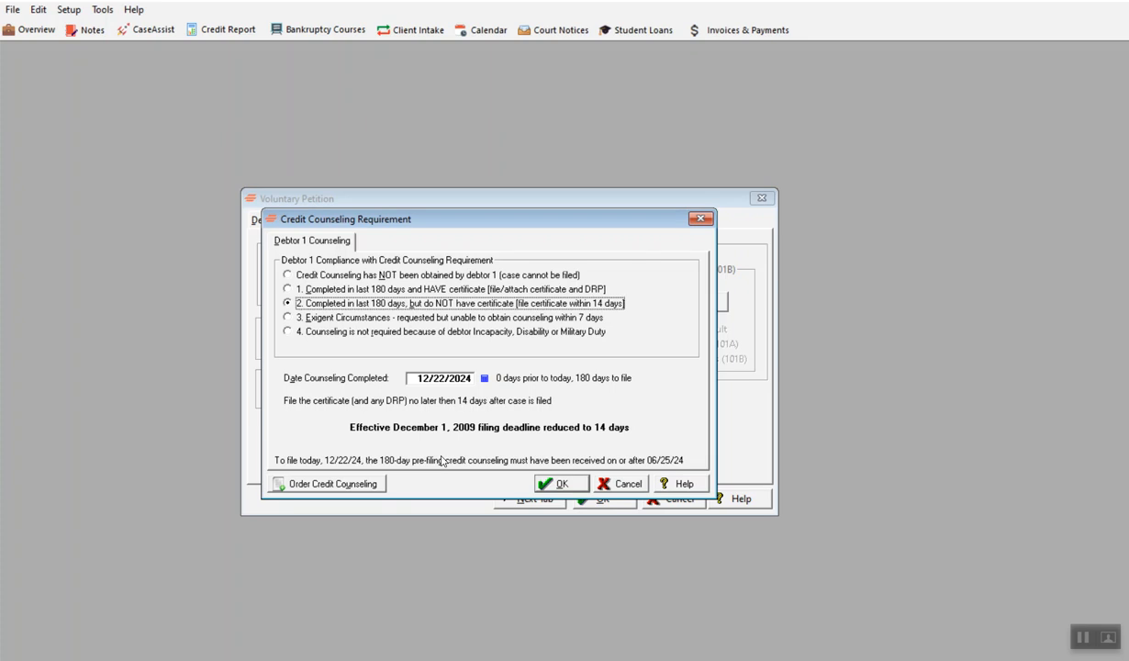
left_click(561, 488)
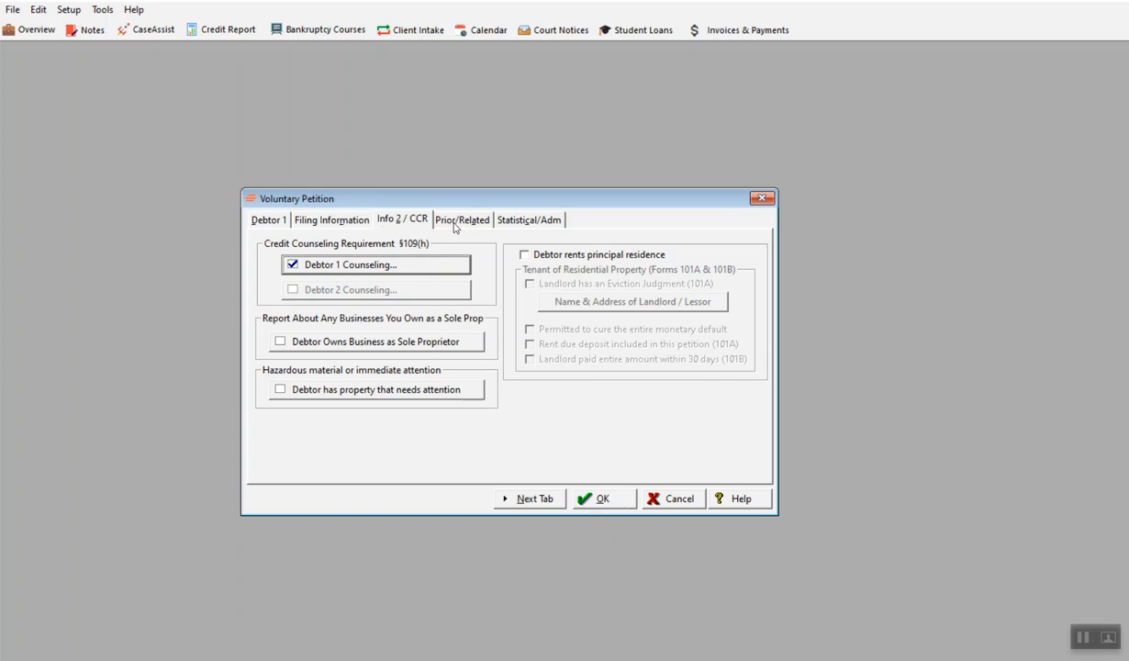
- Start a sole proprietor business entry and create a common creditor record for Hunter Enterprises with its address and ZIP code
left_click(272, 340)
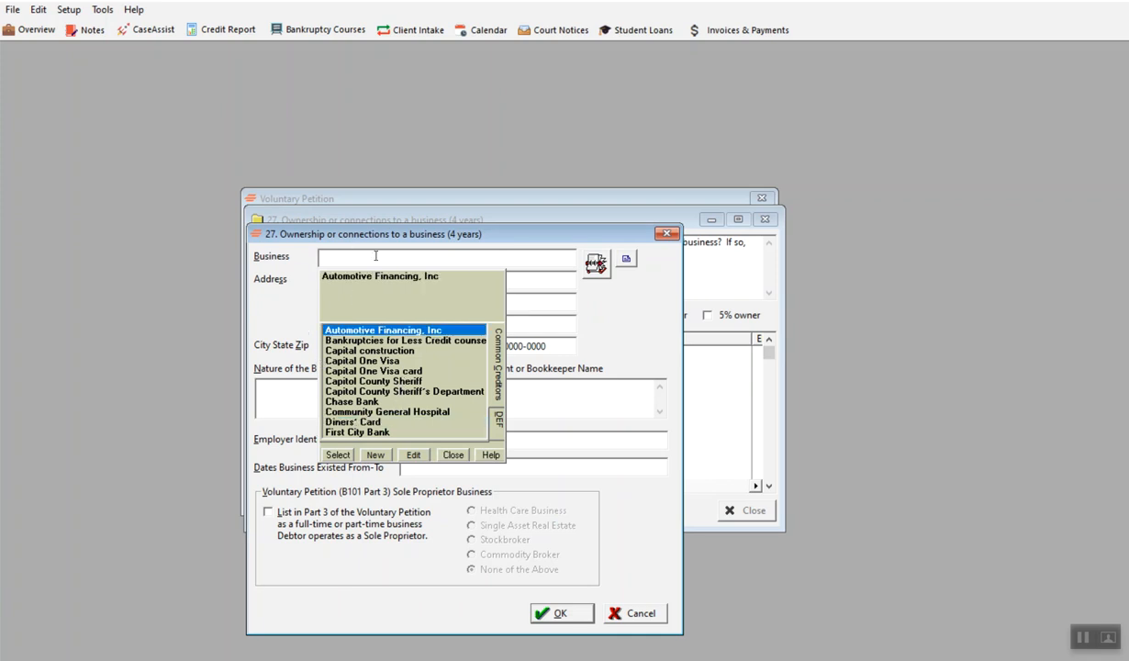
left_click(374, 456)
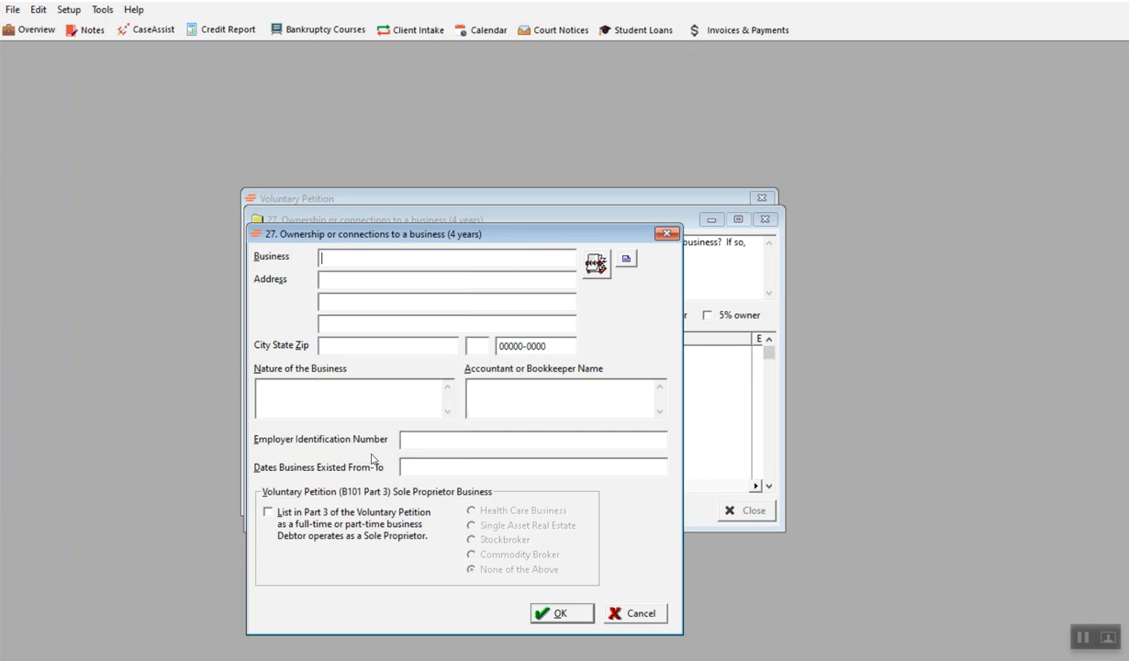
type("Hunter Enterprises")
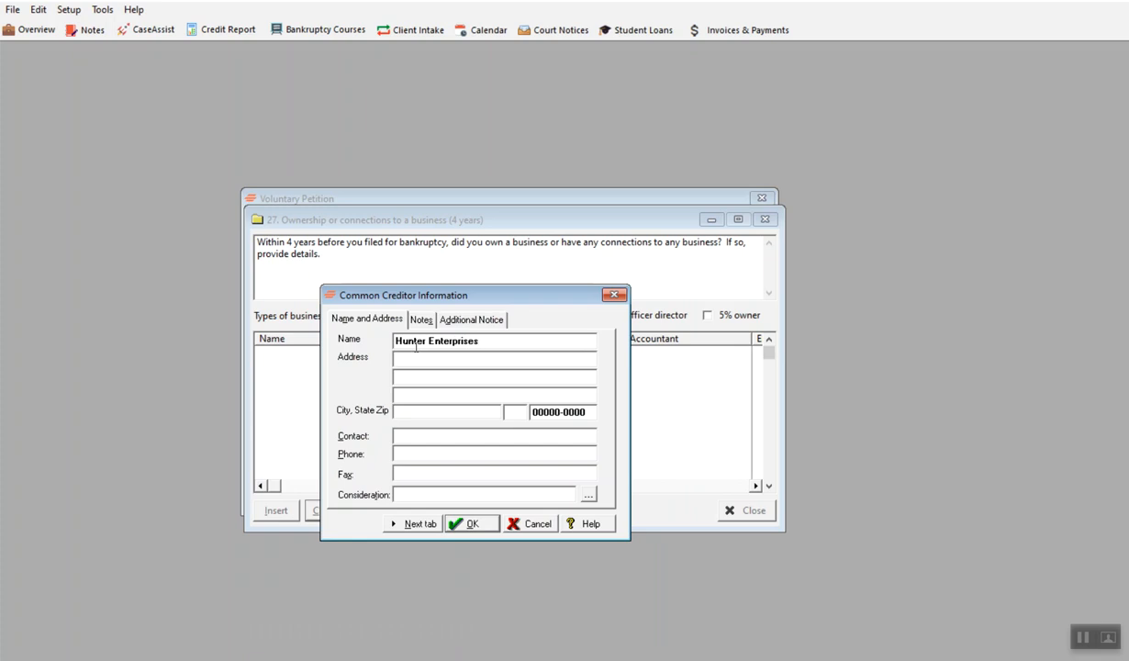
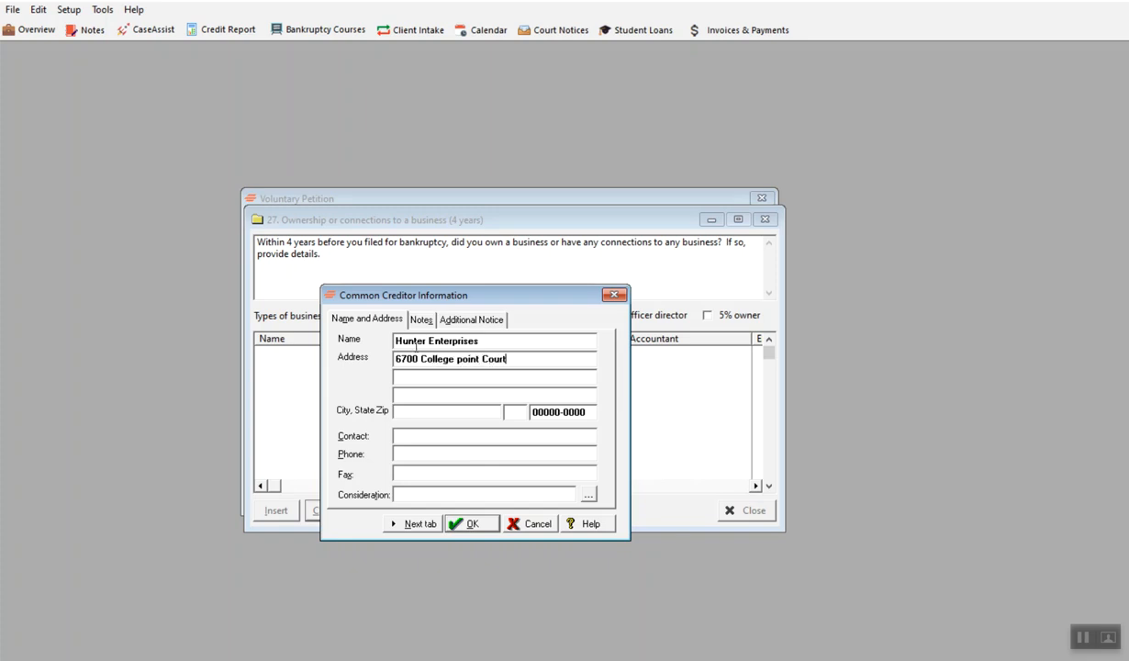
key("Tab")
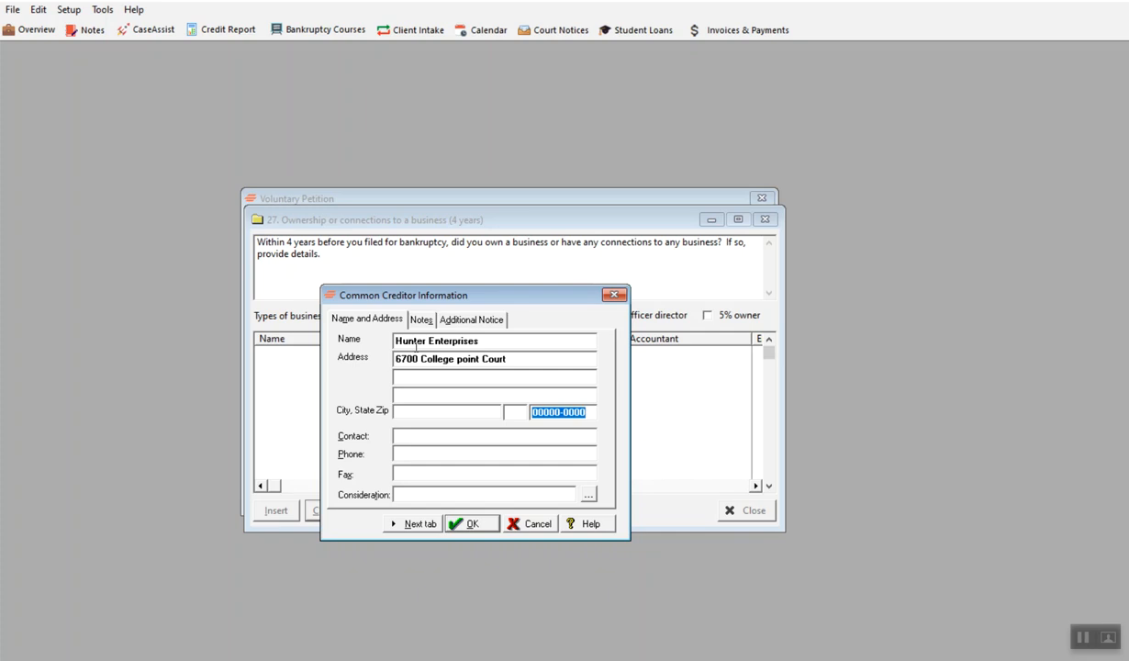
type("53402")
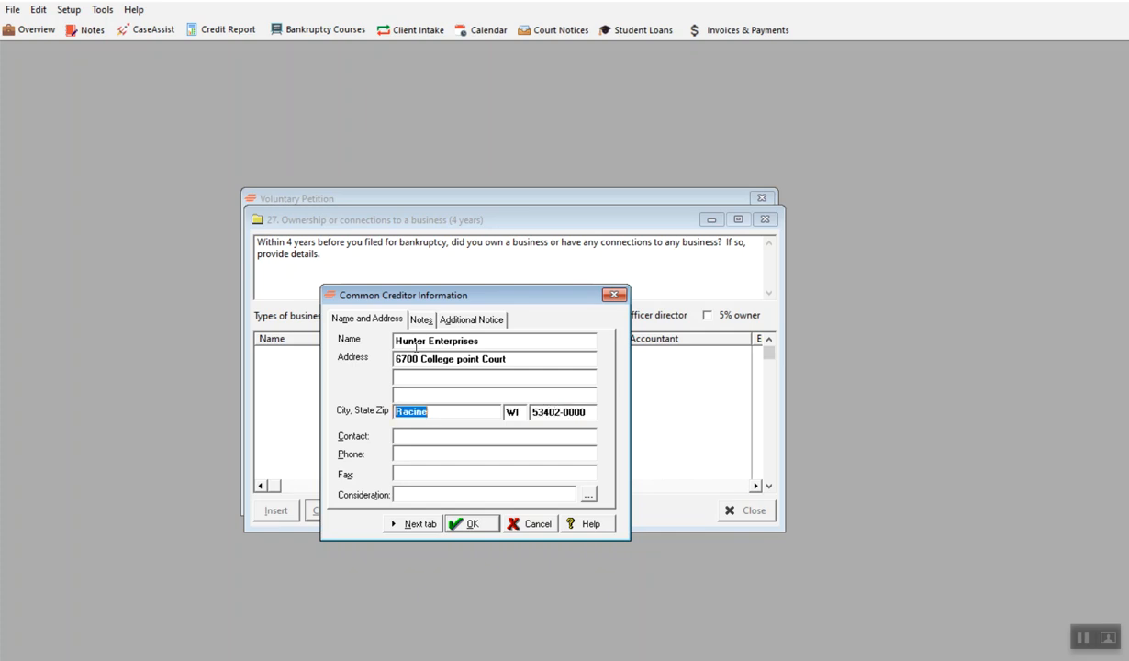
key("Tab")
left_click(452, 524)
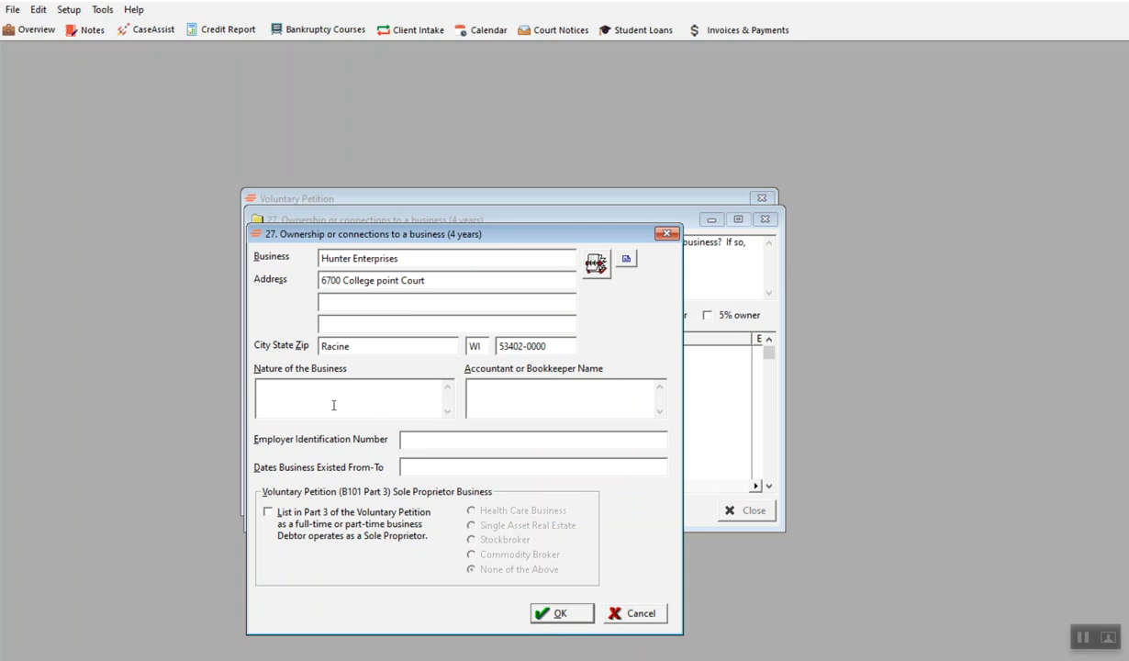
- Enter Sales and Marketing as the nature of the business, plus the accountant's name and the employer identification number
type("Sa")
type("les and Ma")
type("rketing")
left_click(475, 440)
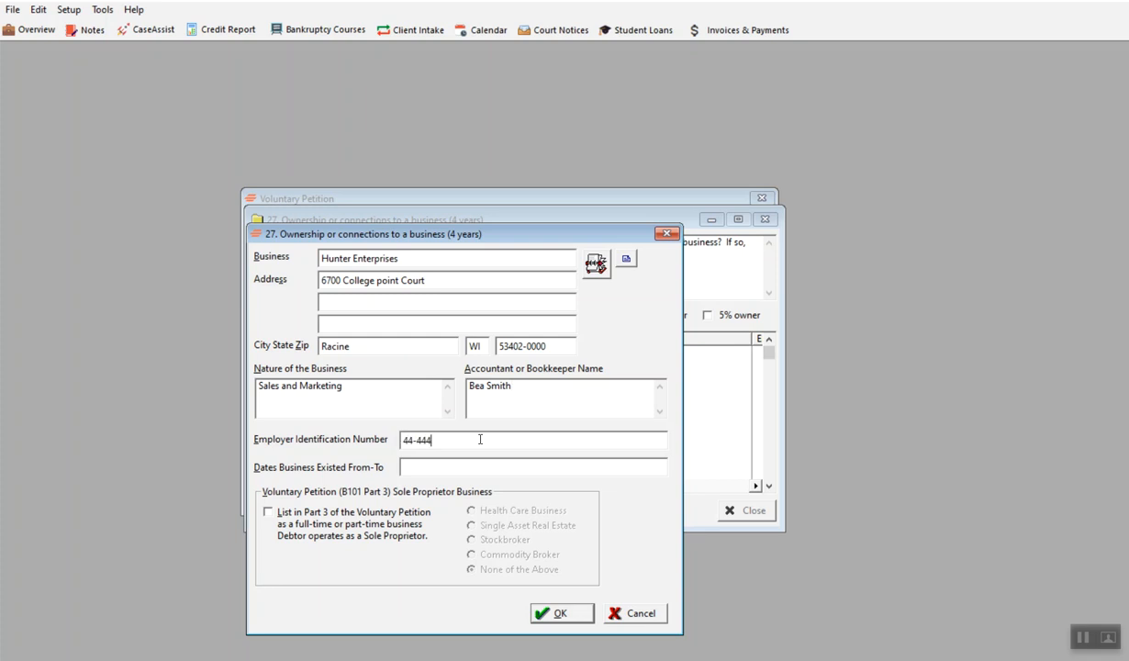
- Set the business dates to 4/1/2020 to present, list it in Part 3 of the Voluntary Petition, and save the entry
left_click(463, 467)
type("/2020 to present")
left_click(267, 511)
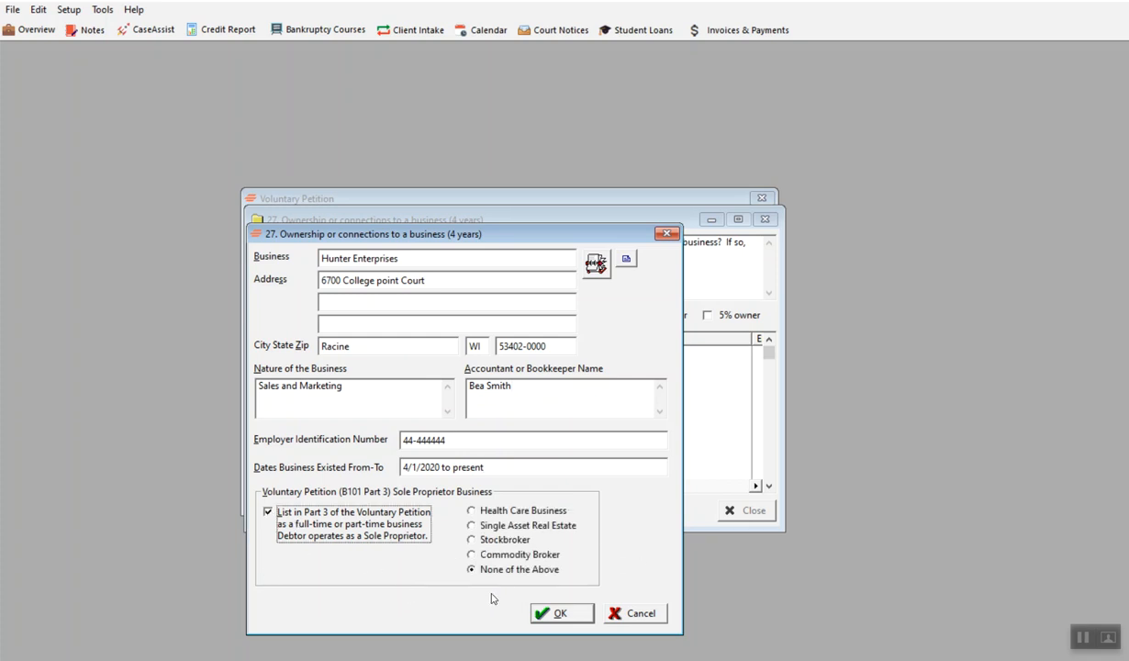
left_click(560, 613)
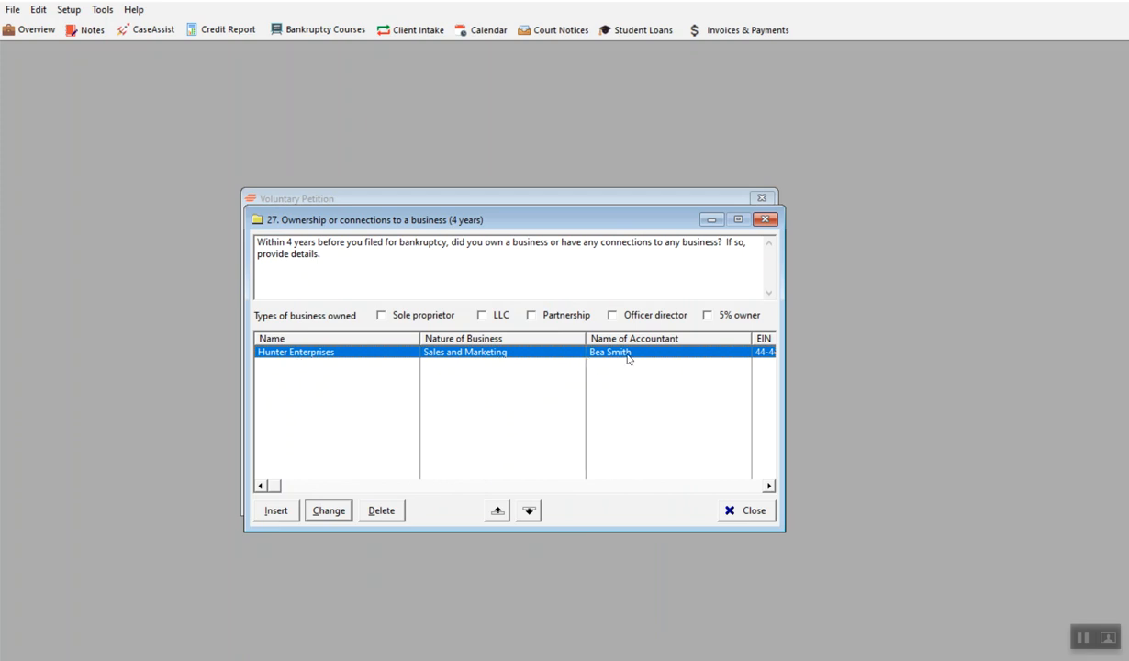
- Rename the business entry to Hunter Enterprises, LLC, remove its Part 3 listing, and close the business list
double_click(452, 357)
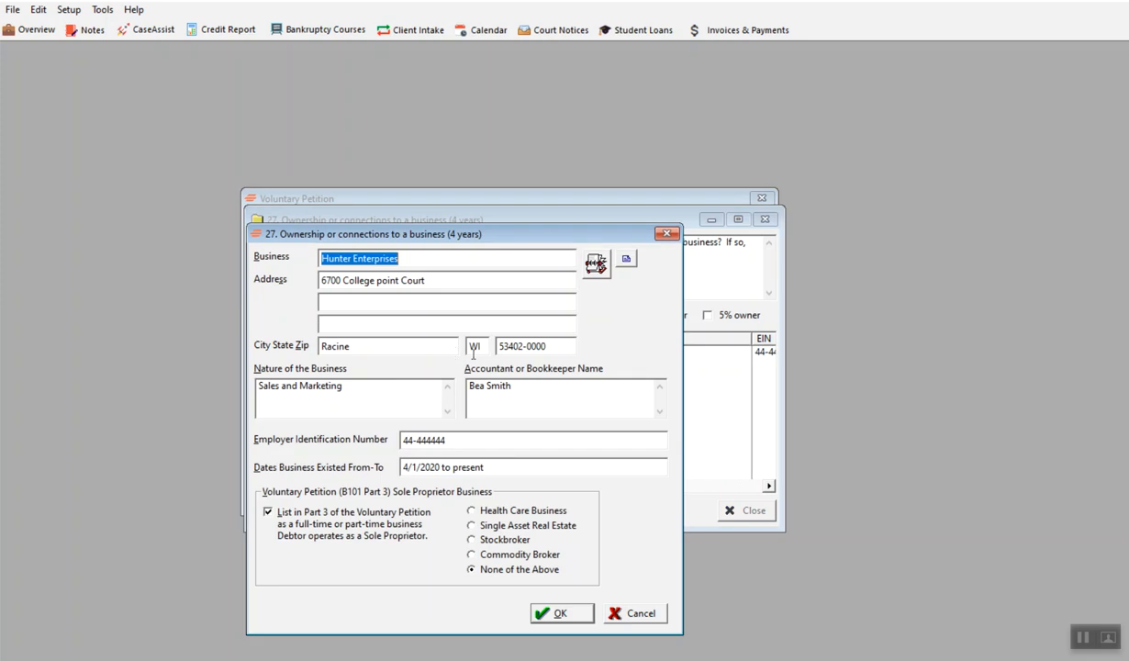
left_click(422, 265)
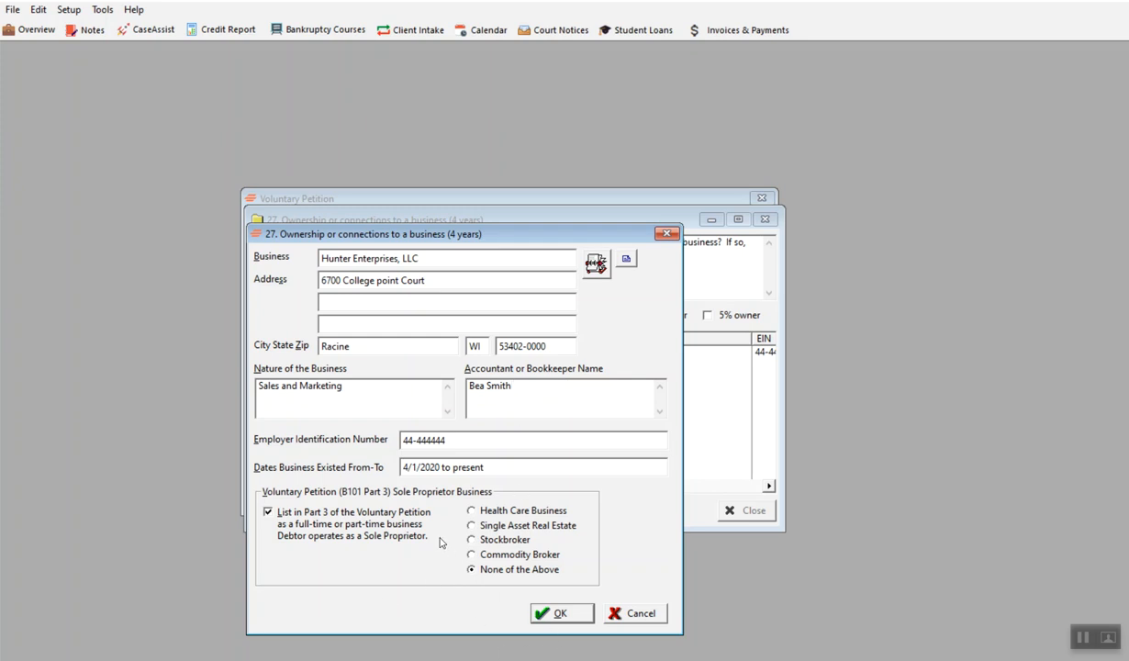
left_click(268, 512)
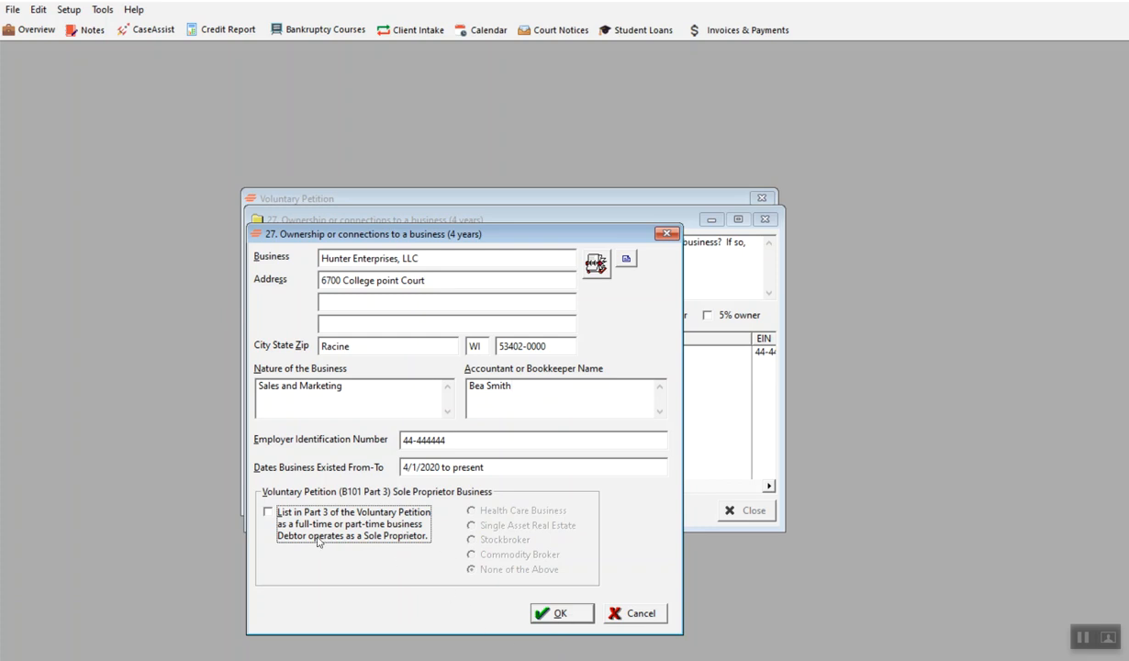
left_click(557, 611)
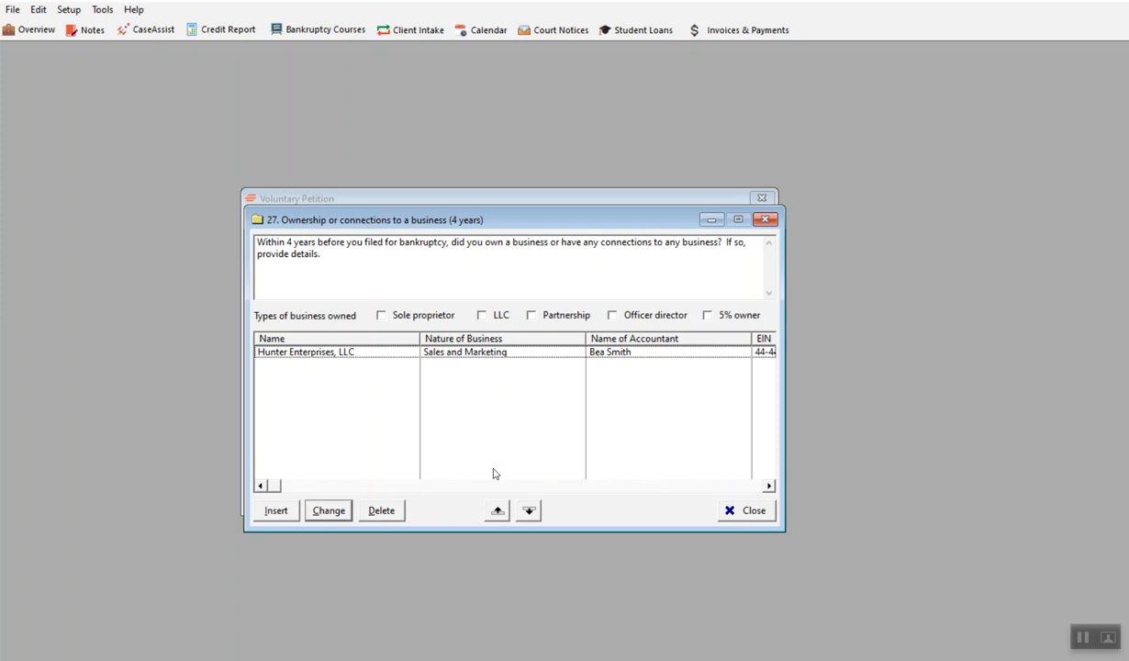
left_click(747, 511)
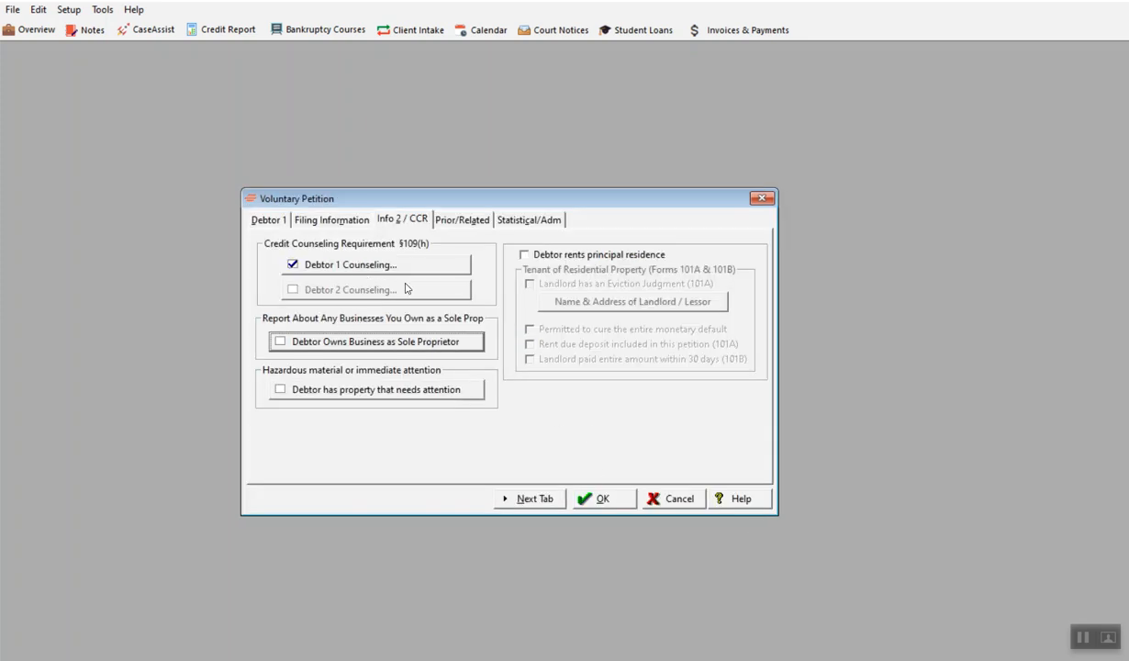
- Open the Prior/Related page of the Voluntary Petition
left_click(461, 220)
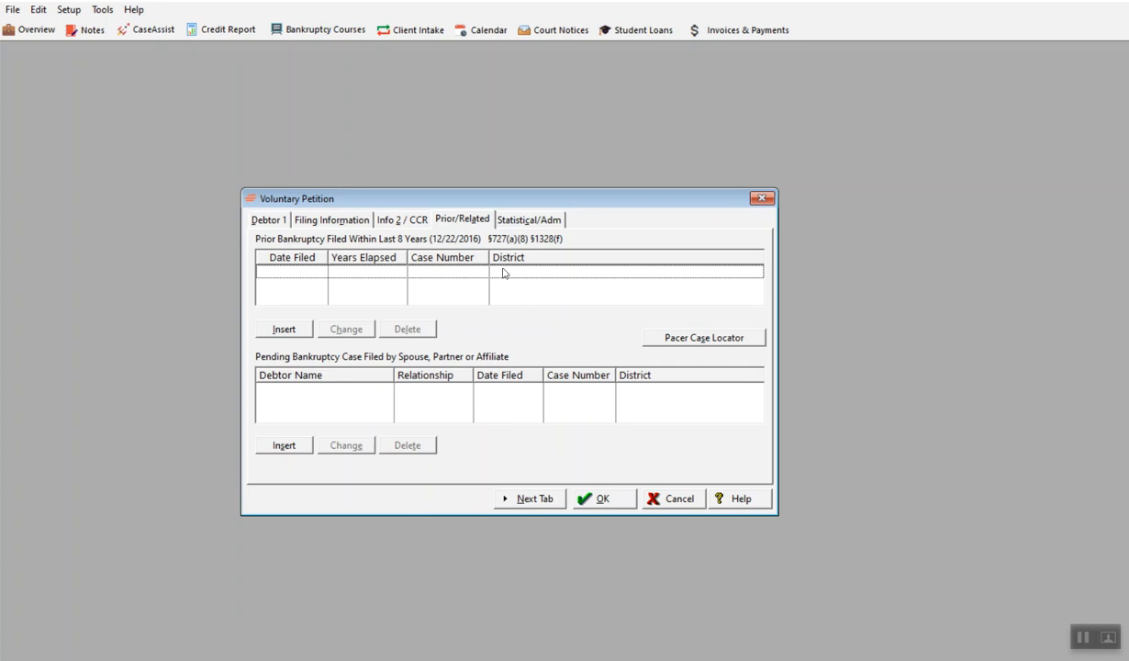
- Review the Statistical/Adm page and close the Voluntary Petition, keeping the entries
left_click(500, 220)
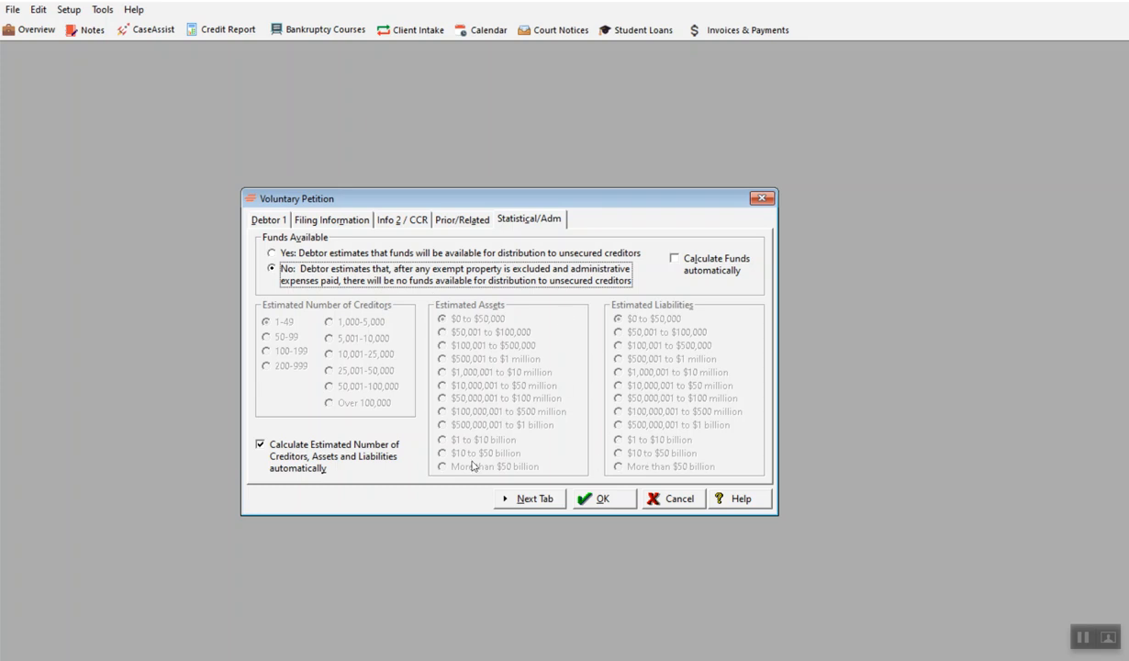
left_click(597, 499)
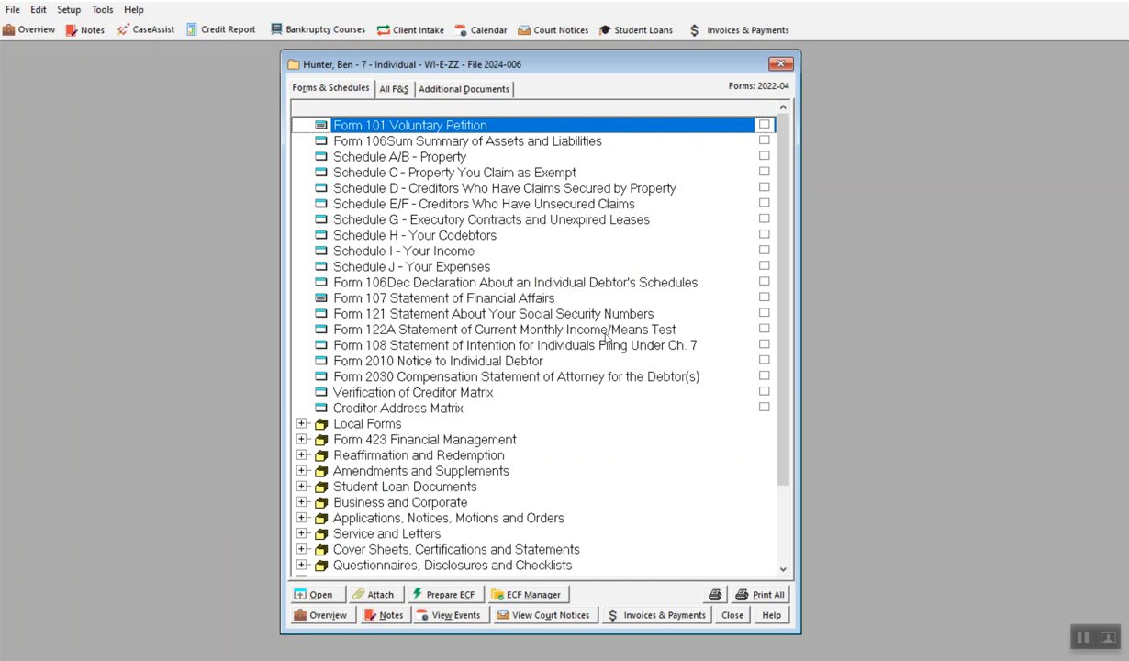
left_click(1082, 640)
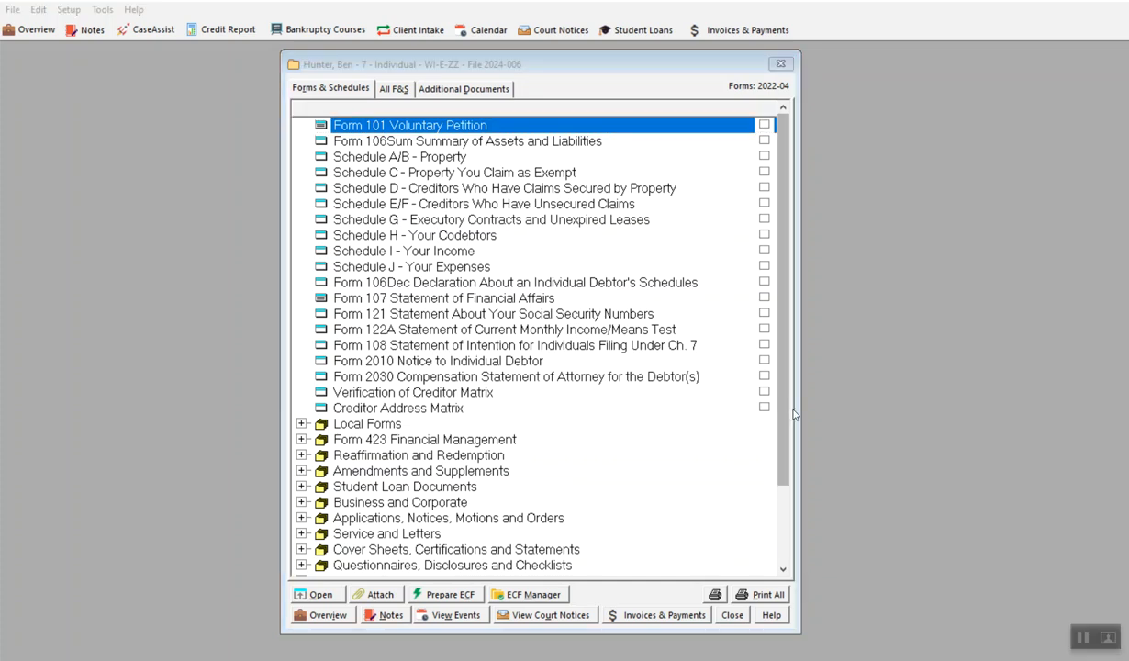
- Mark the Form 101 Voluntary Petition for printing and print it without preview
left_click(765, 129)
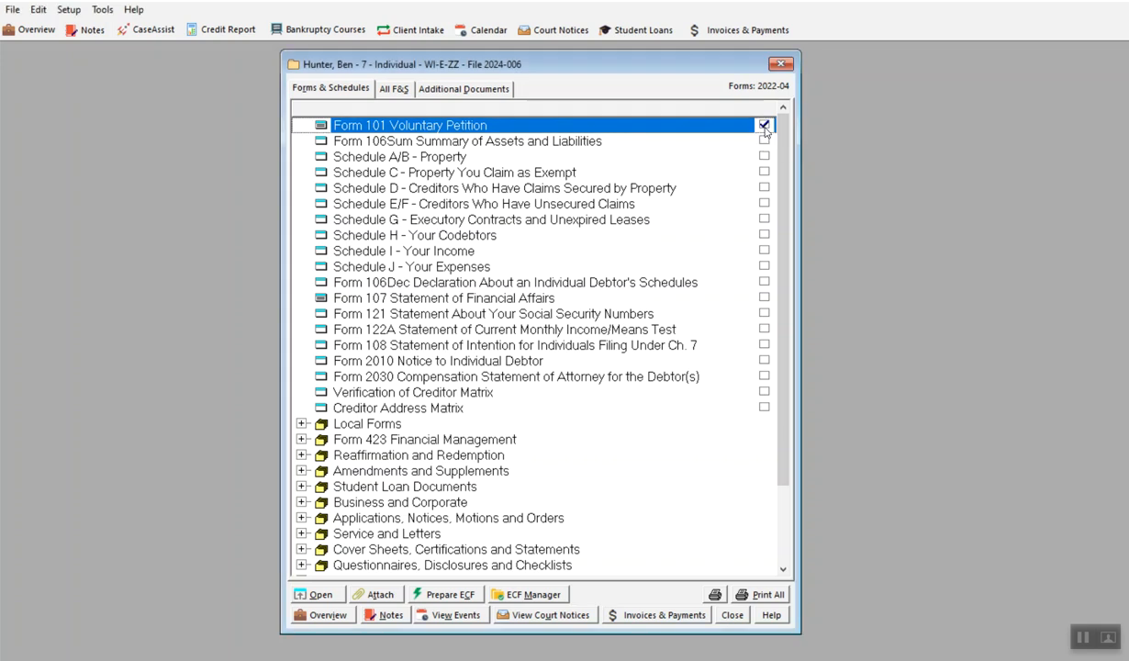
left_click(765, 126)
left_click(716, 596)
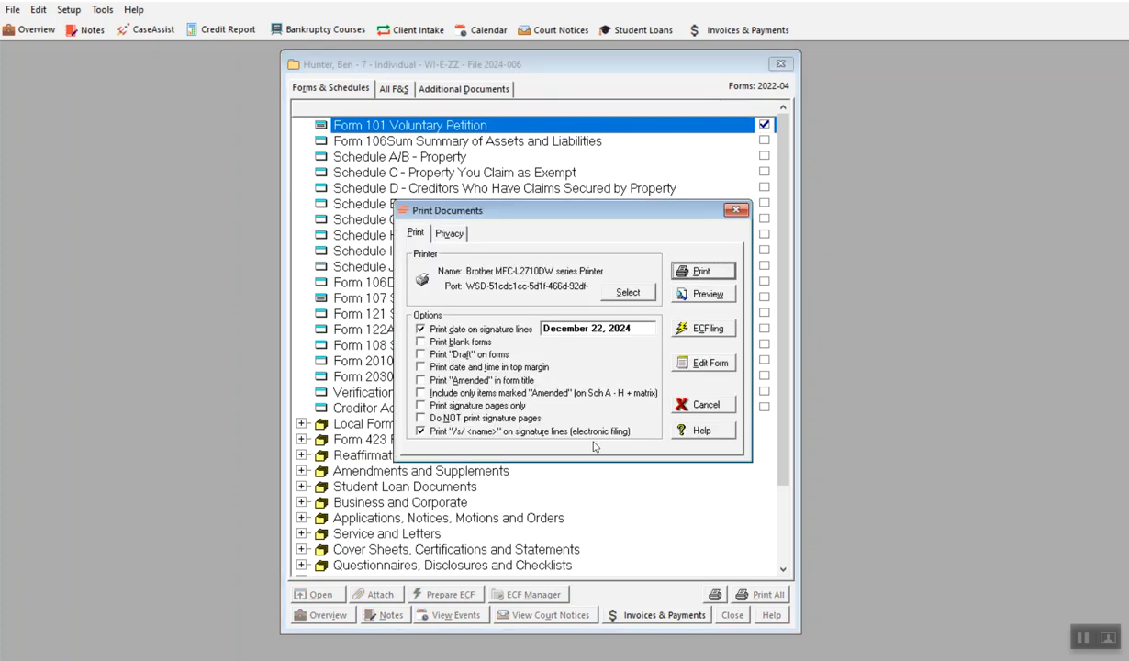
left_click(702, 271)
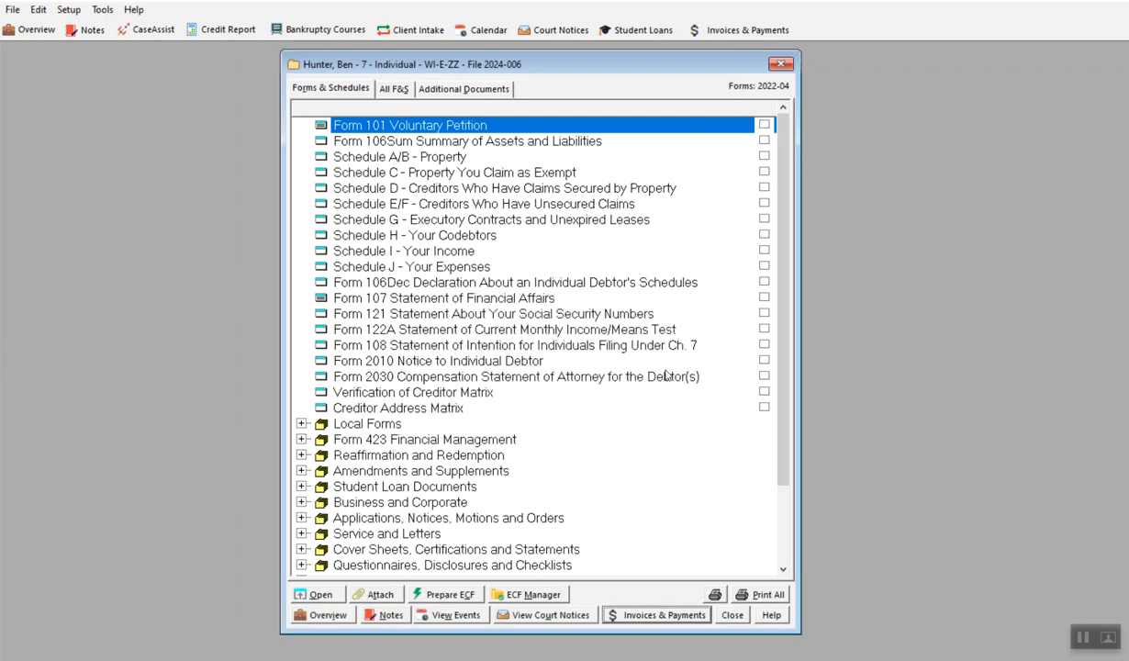
- Mark the Voluntary Petition for printing again and open its print preview
left_click(715, 595)
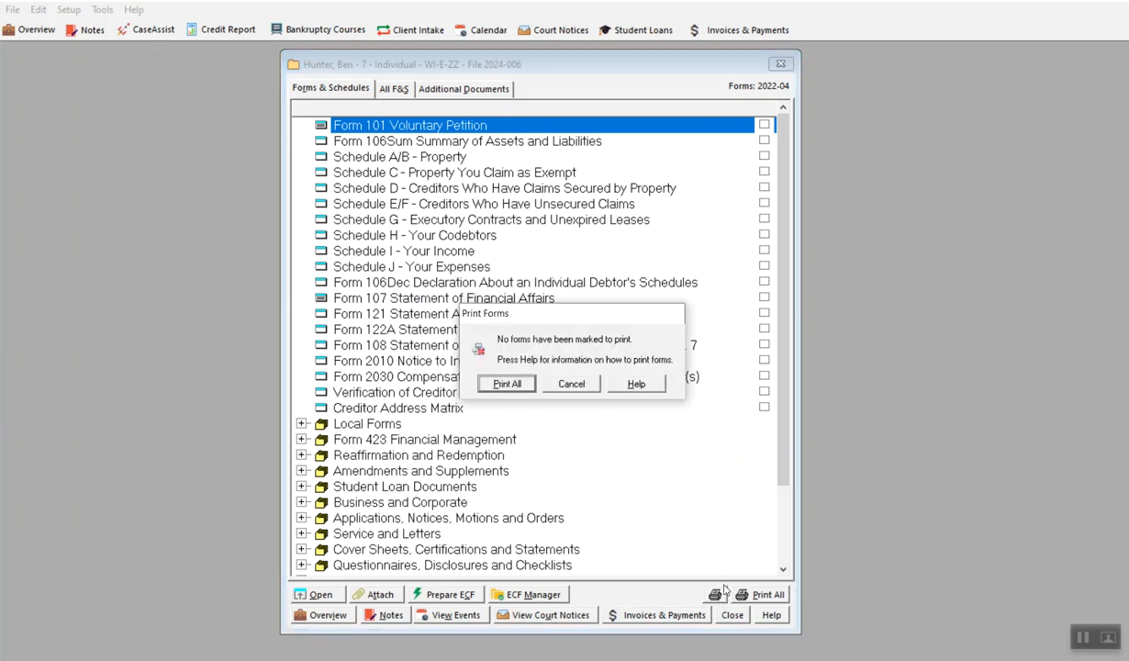
left_click(562, 382)
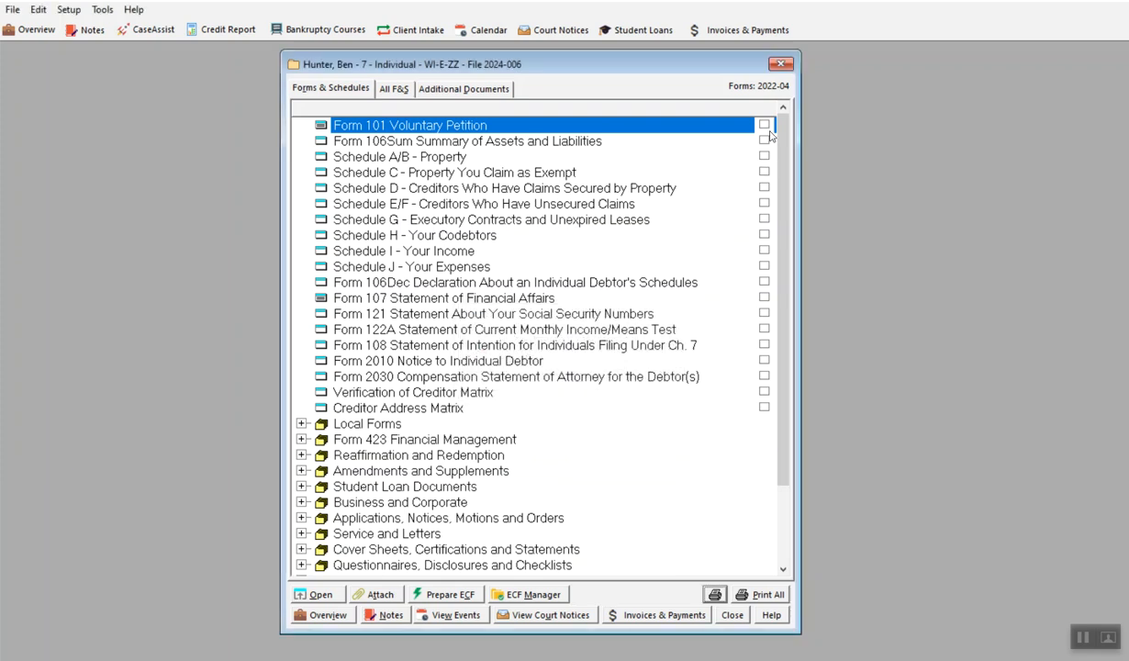
left_click(766, 126)
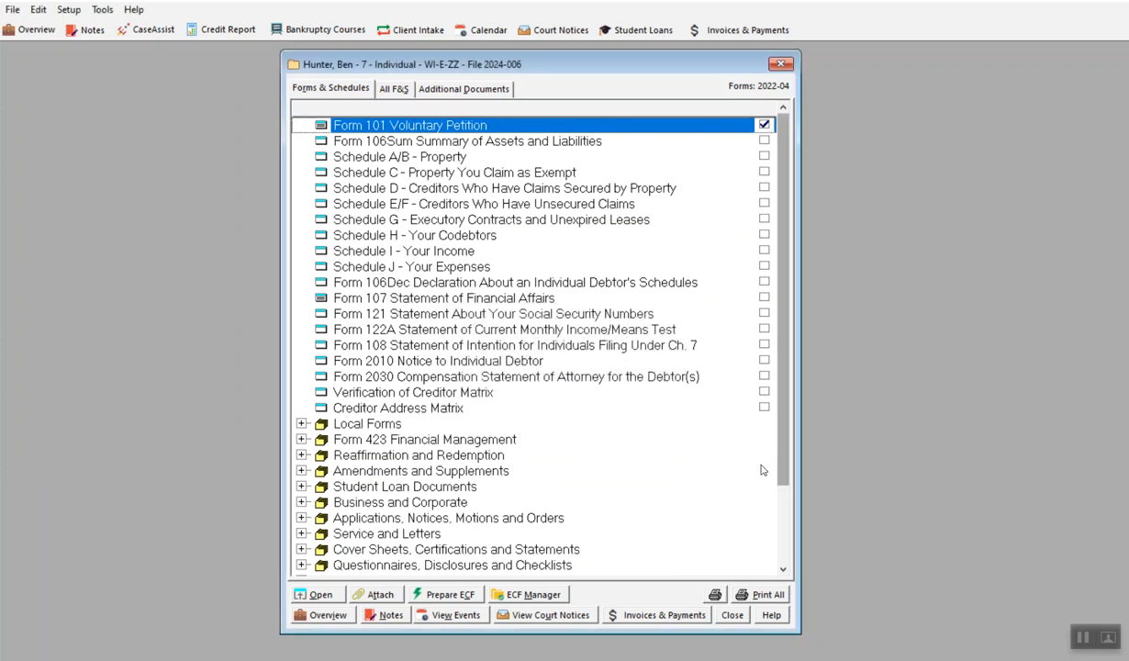
left_click(714, 596)
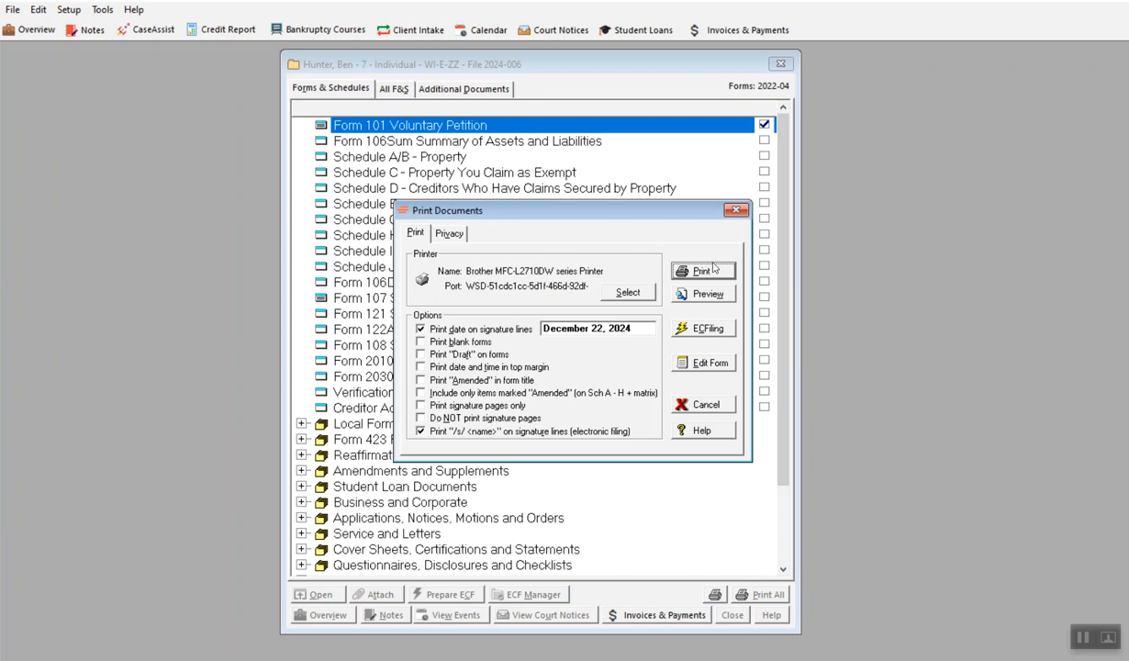
left_click(714, 300)
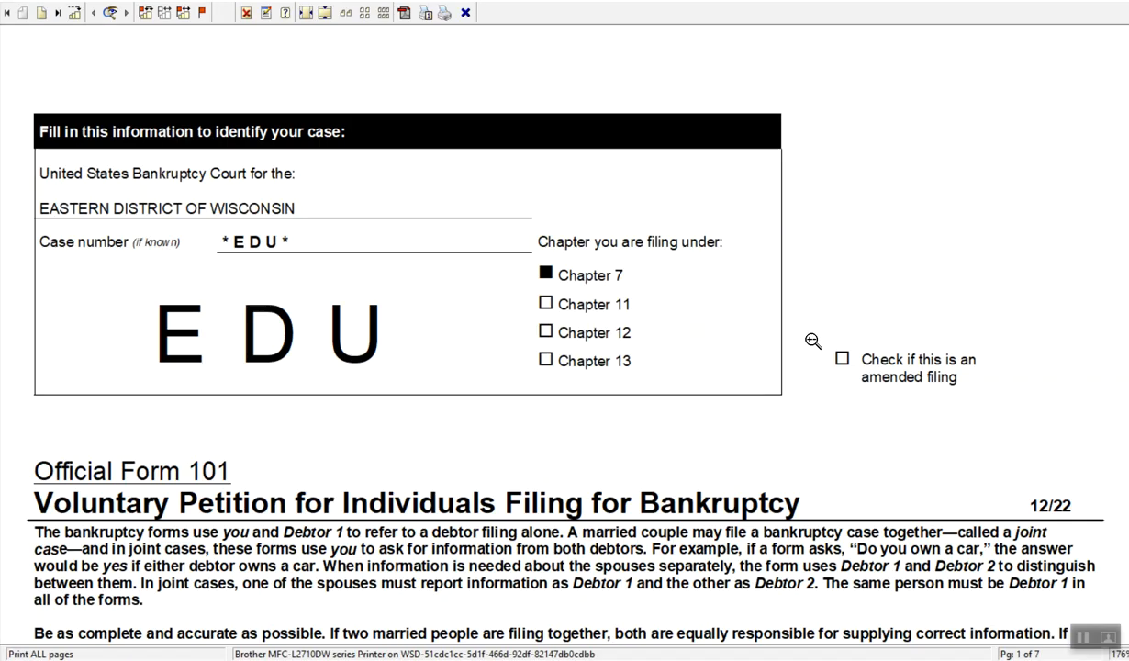
- Scroll through the Voluntary Petition print preview and jump to its last page
scroll(761, 354, "down", 2)
scroll(761, 354, "down", 10)
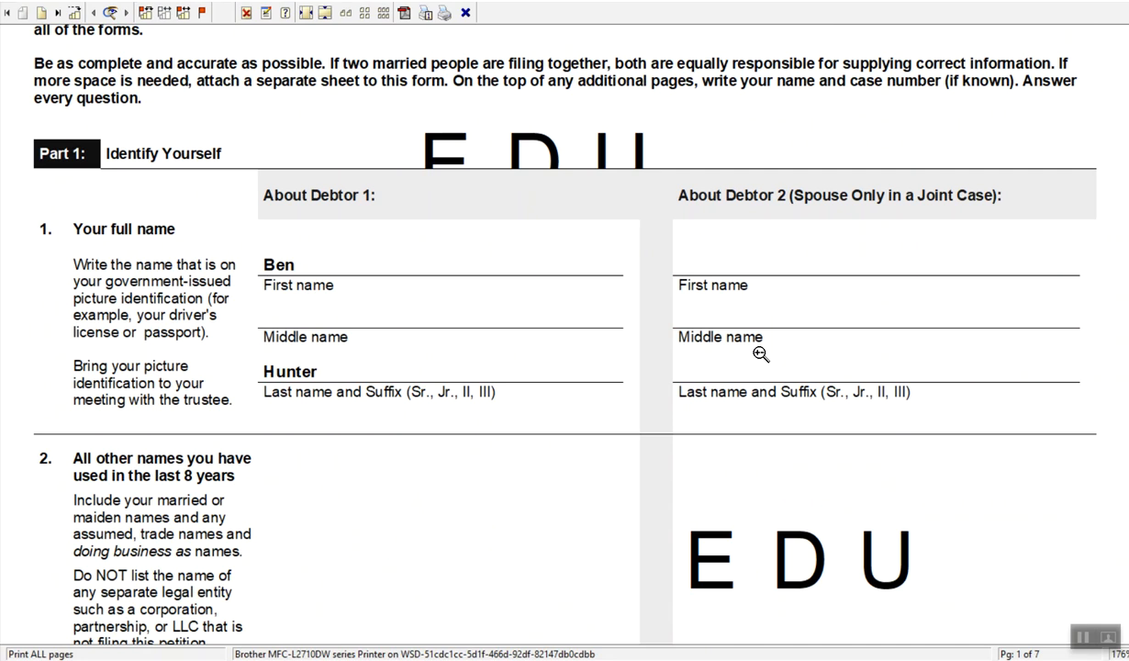
scroll(761, 355, "down", 6)
scroll(761, 355, "up", 1)
scroll(761, 354, "down", 1)
scroll(761, 354, "up", 13)
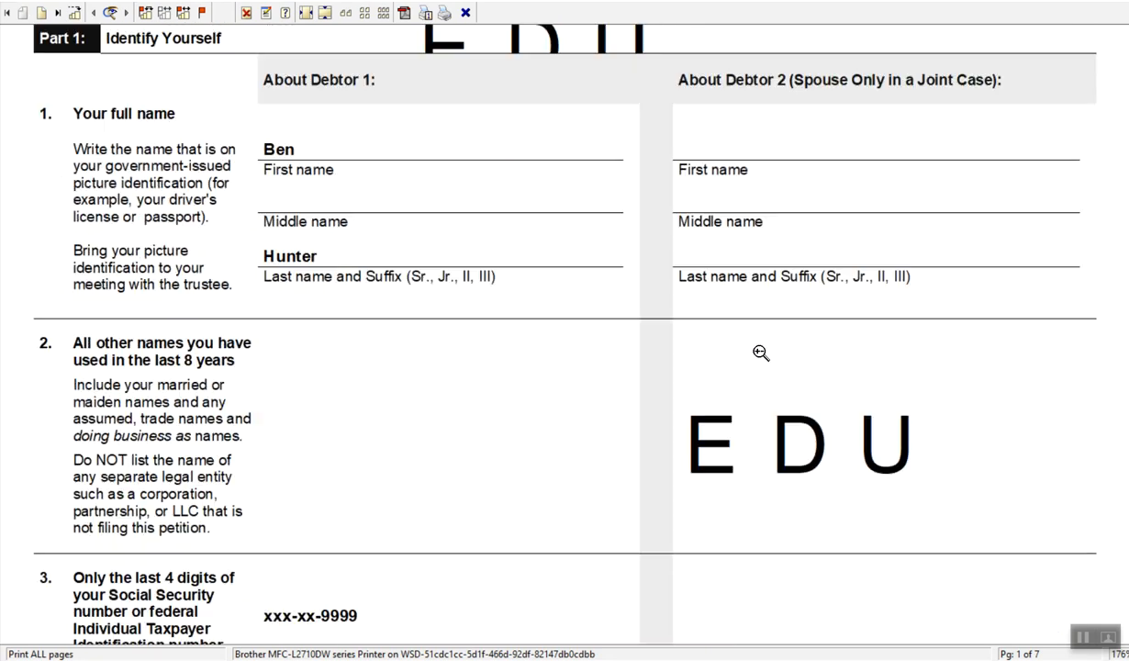
scroll(753, 345, "up", 5)
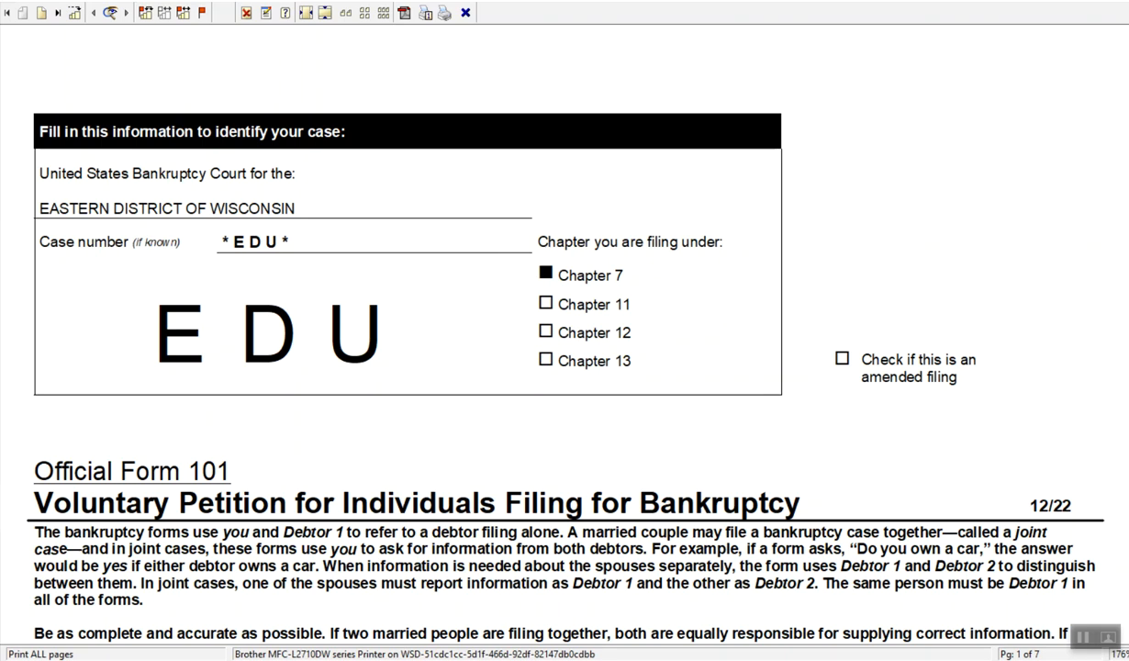
left_click(57, 12)
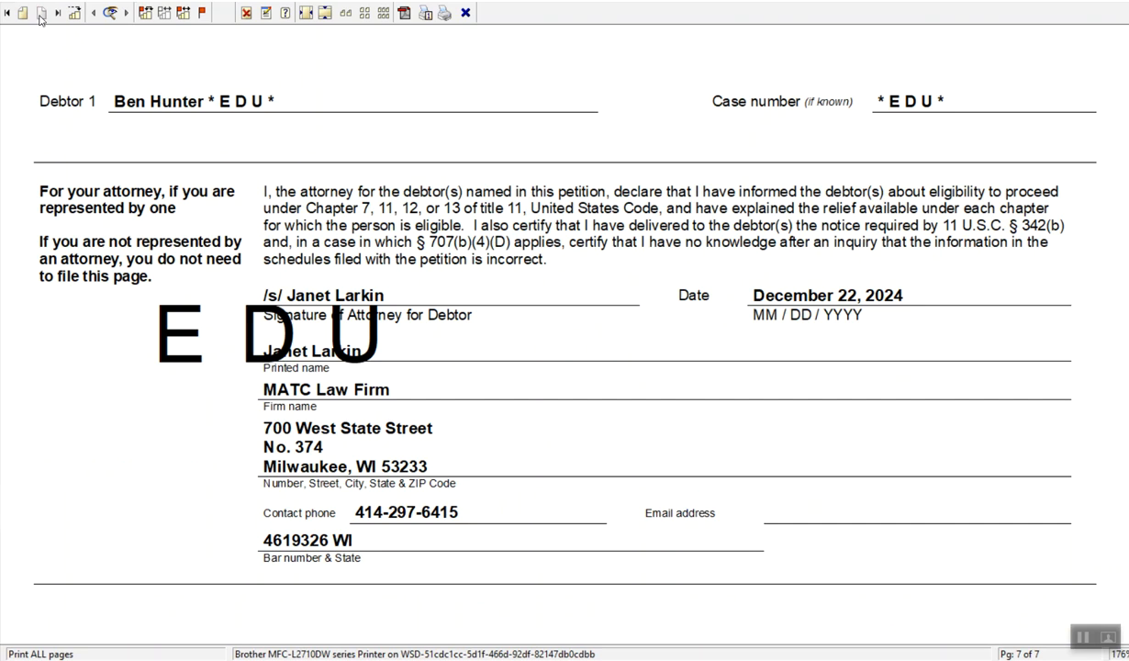
scroll(332, 223, "down", 5)
scroll(339, 221, "up", 5)
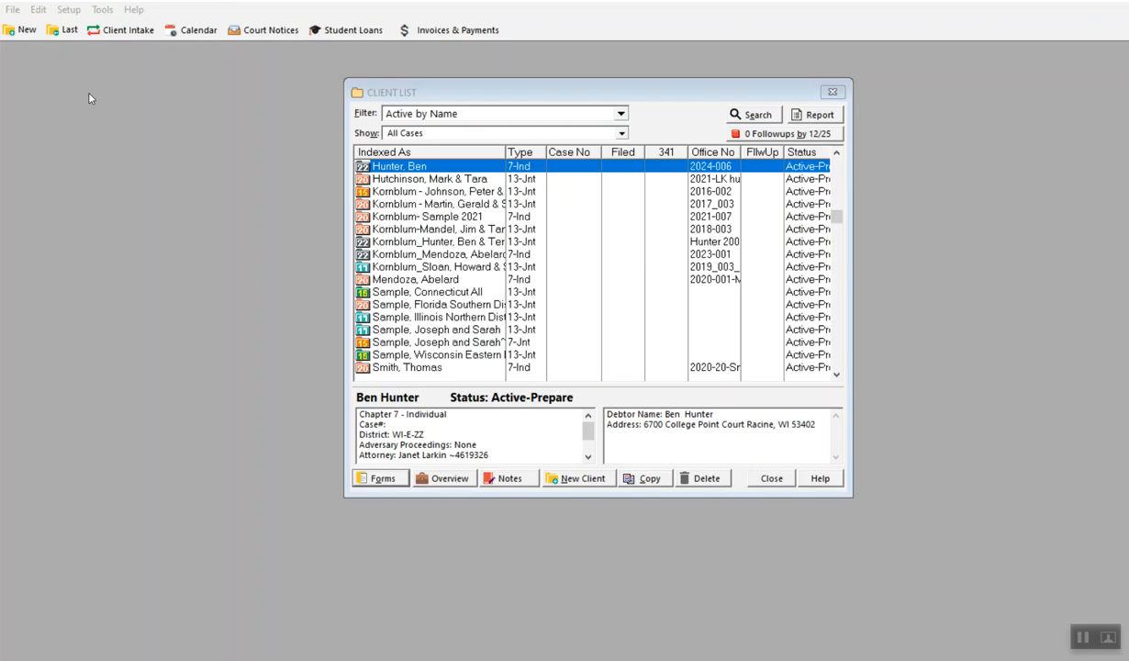
- Start a new empty client file as a Joint Chapter 7 case and enter the debtor's and spouse's names
left_click(34, 35)
left_click(387, 297)
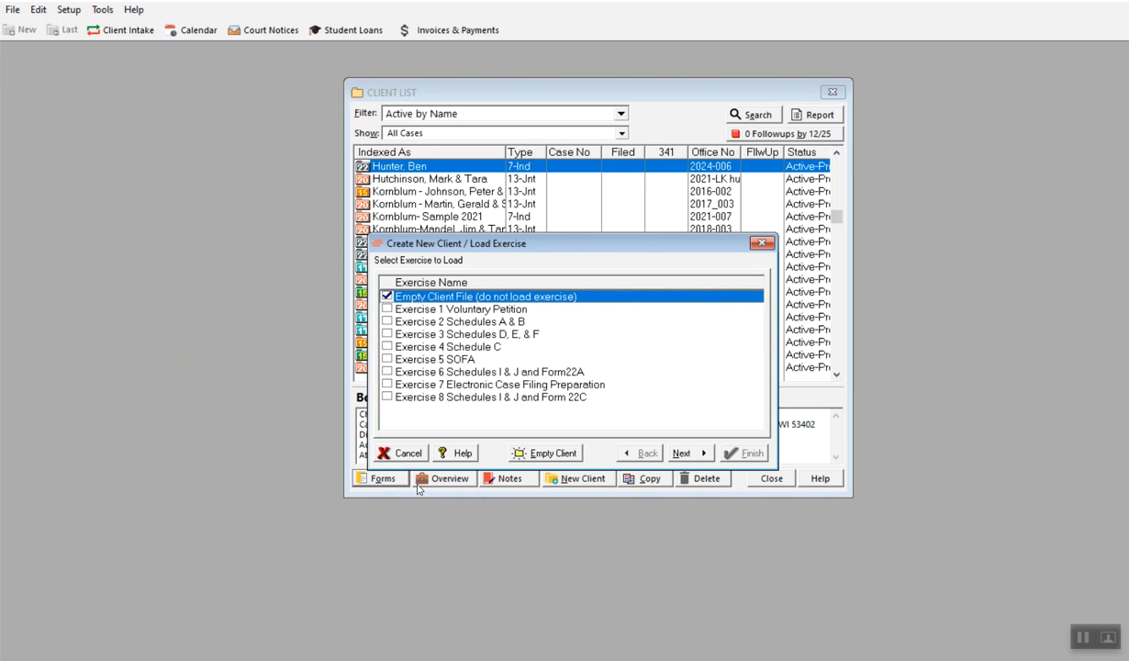
left_click(684, 453)
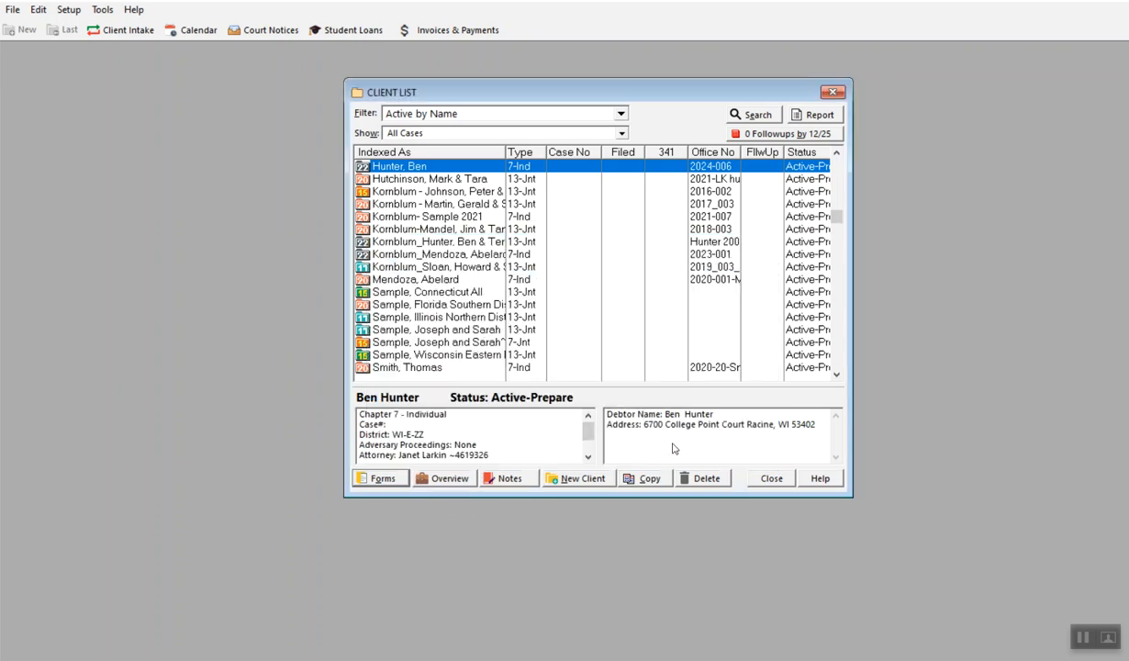
left_click(367, 177)
left_click(459, 229)
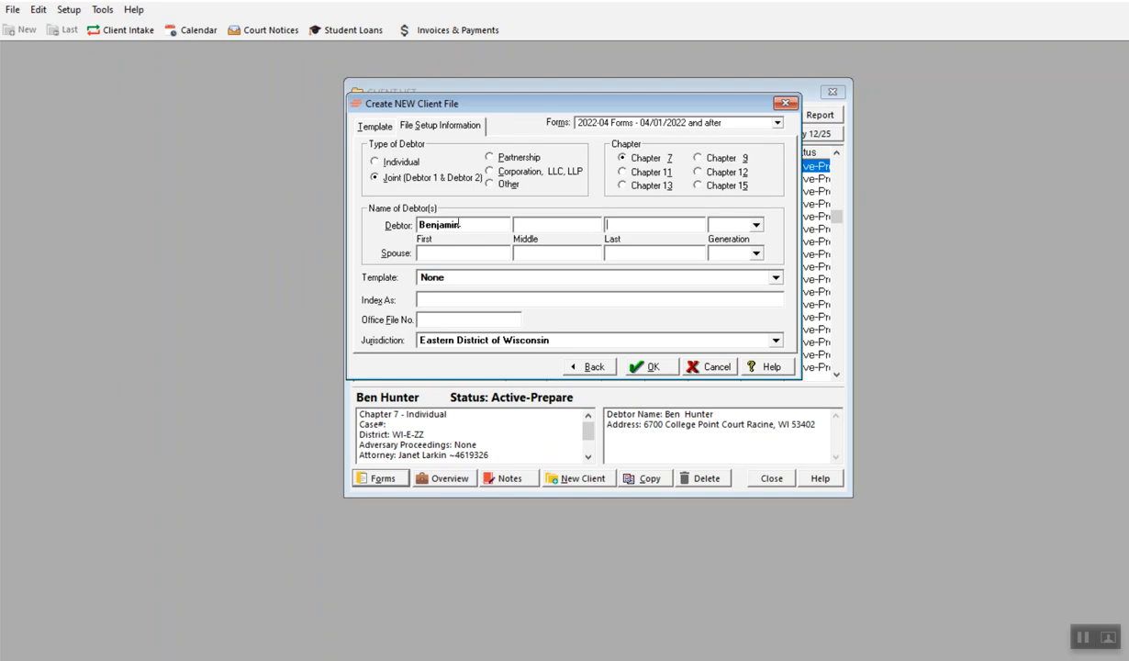
type("Hunter")
key("Tab")
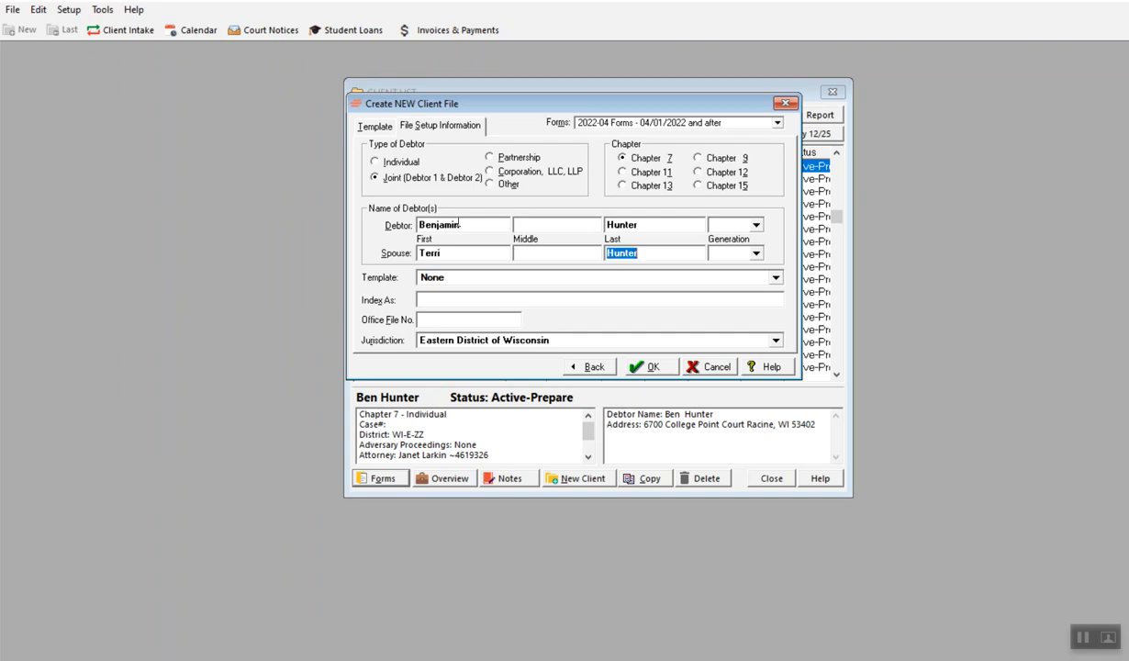
- Set the office file number to 2024-008 and create the client file
left_click(462, 295)
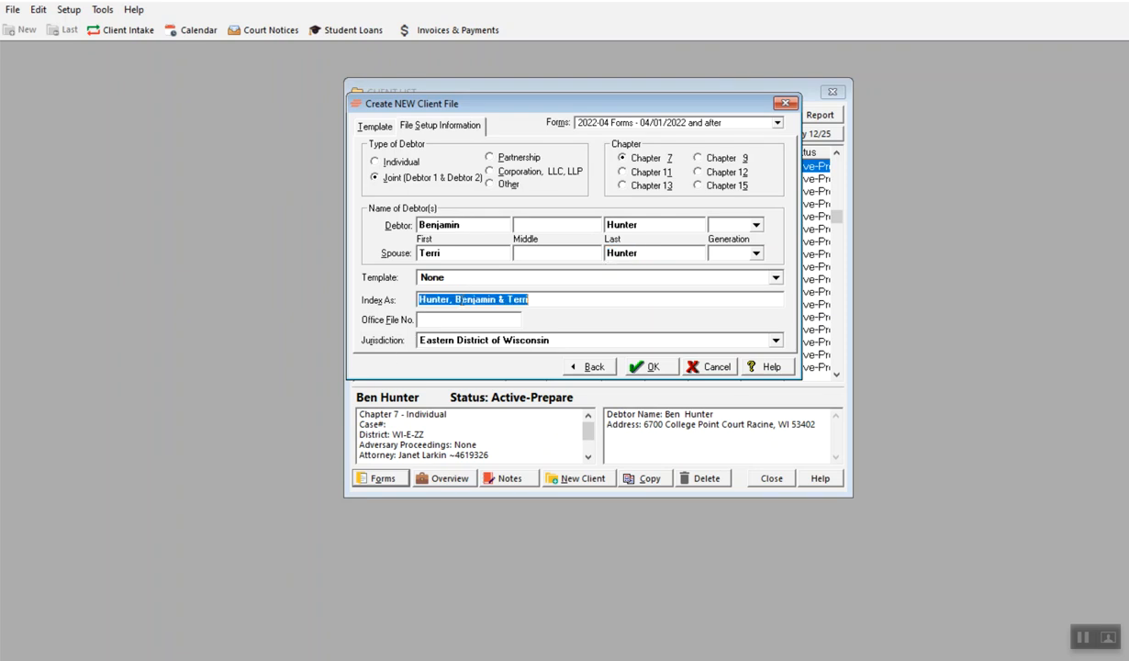
left_click(465, 321)
type("2024-008")
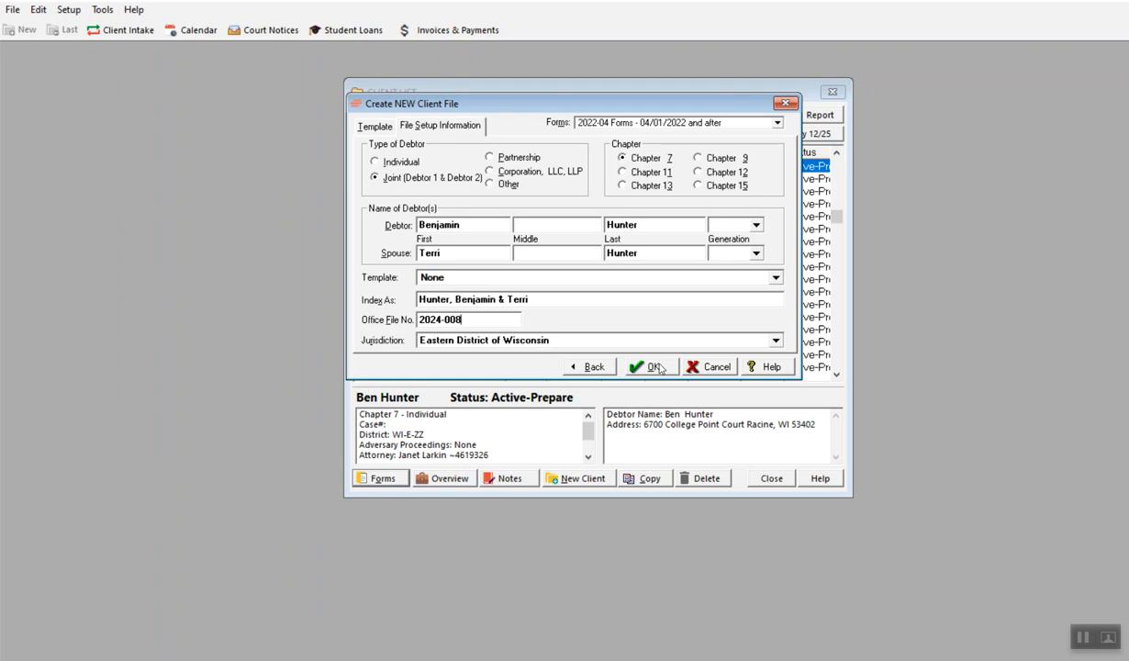
left_click(649, 367)
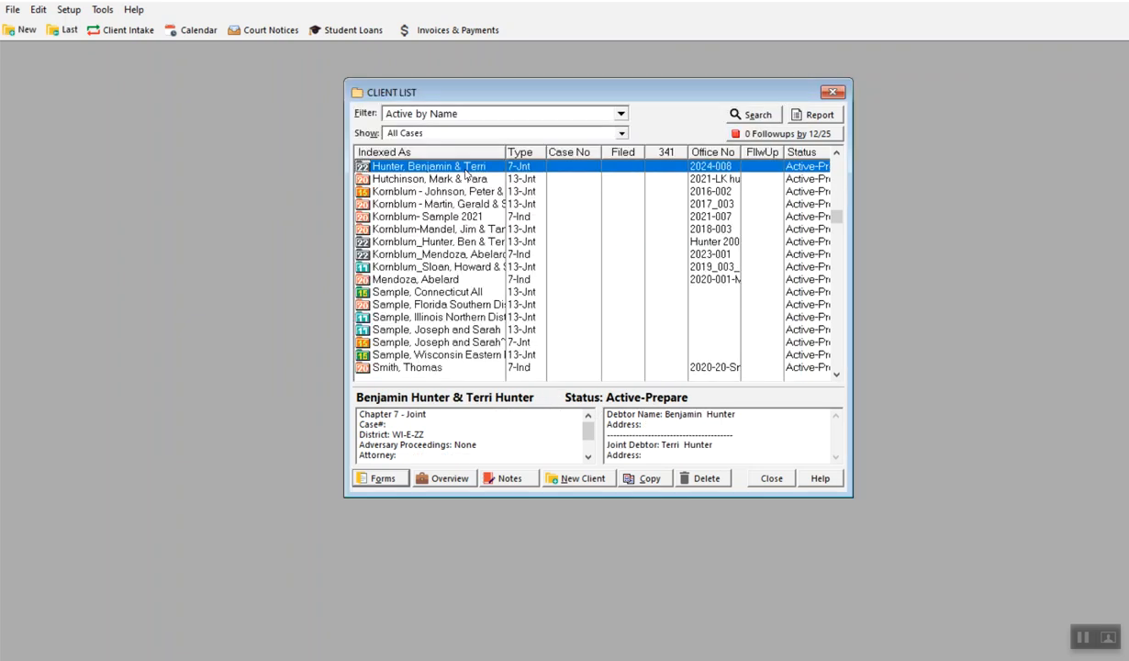
- Open the new client's Voluntary Petition and enter Debtor 1's Social Security number and street address
double_click(447, 166)
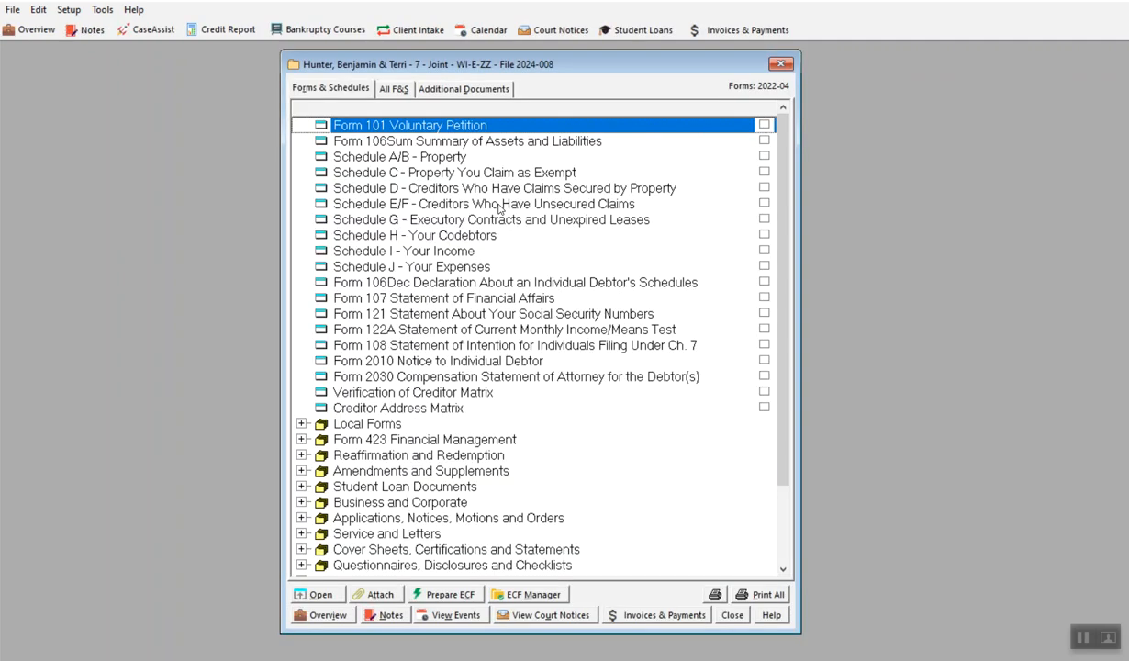
double_click(363, 127)
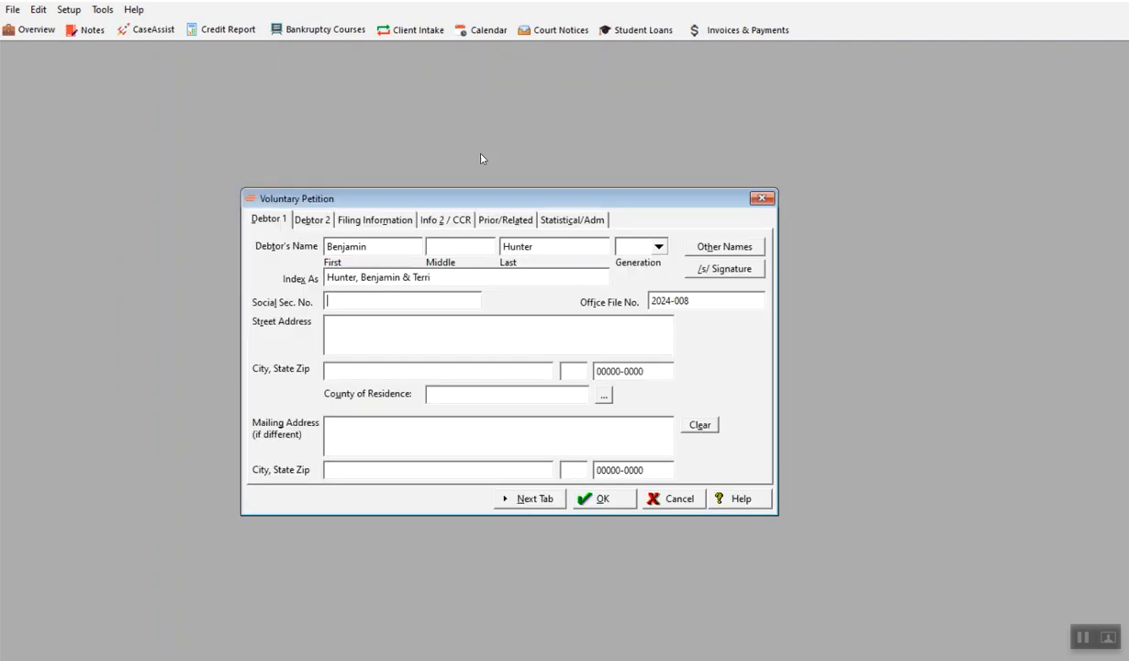
left_click(349, 301)
type("999-99-9999")
left_click(336, 321)
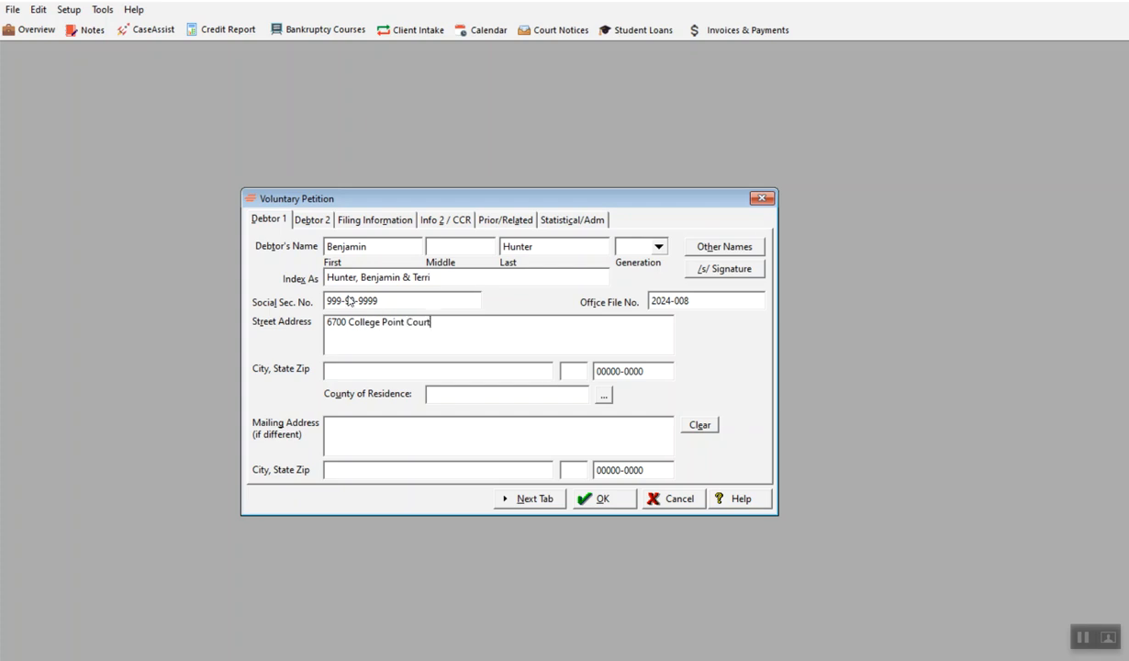
- Enter Debtor 1's ZIP code to fill in the city, state and county, then move to the Debtor 2 page
double_click(604, 372)
type("53402")
left_click(529, 371)
left_click(569, 392)
left_click(533, 499)
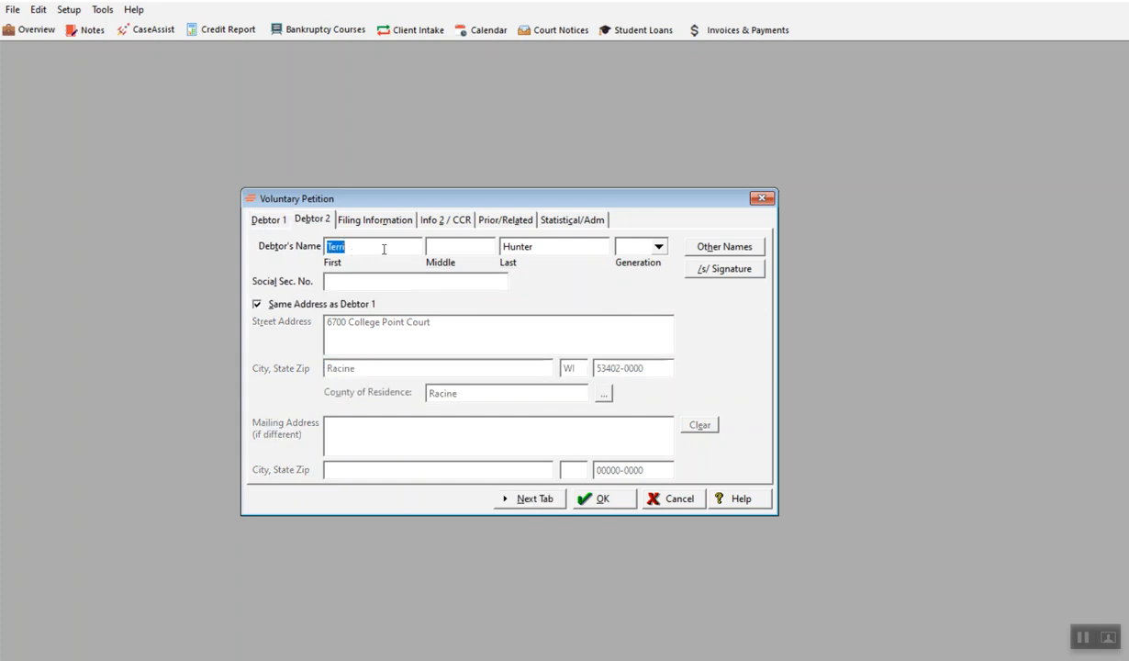
- Enter Debtor 2's Social Security number and advance to the Filing Information page
left_click(413, 283)
type("888-88-8888")
left_click(535, 498)
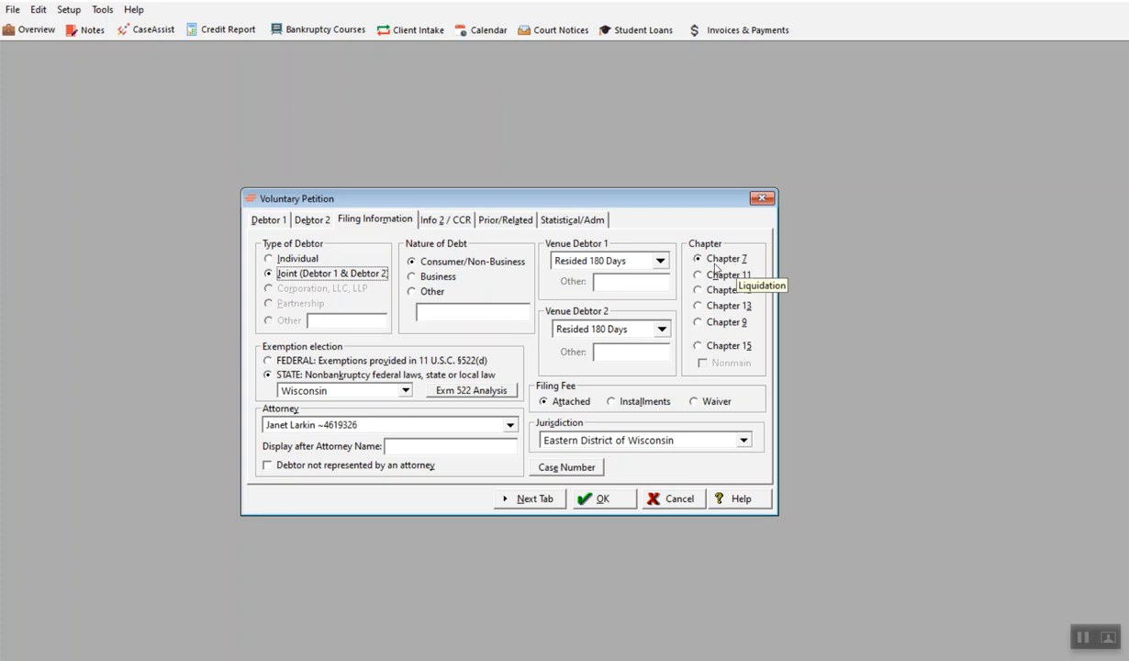
- Mark Debtor 1's credit counseling as completed within 180 days with a certificate, dated December 22, 2024
left_click(552, 503)
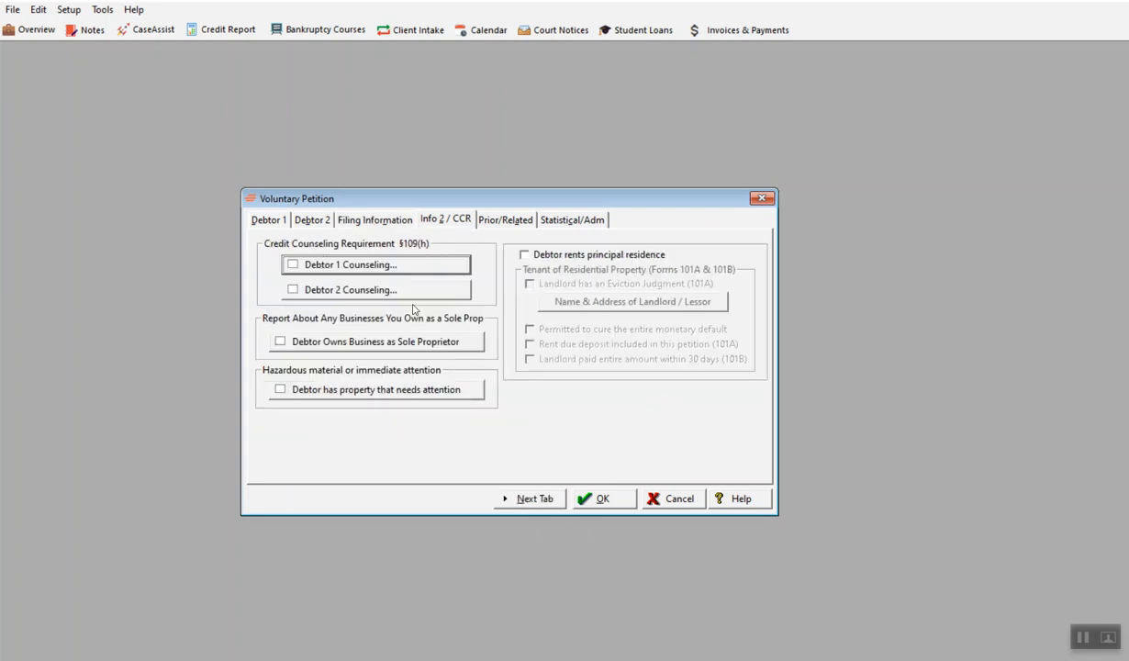
left_click(296, 268)
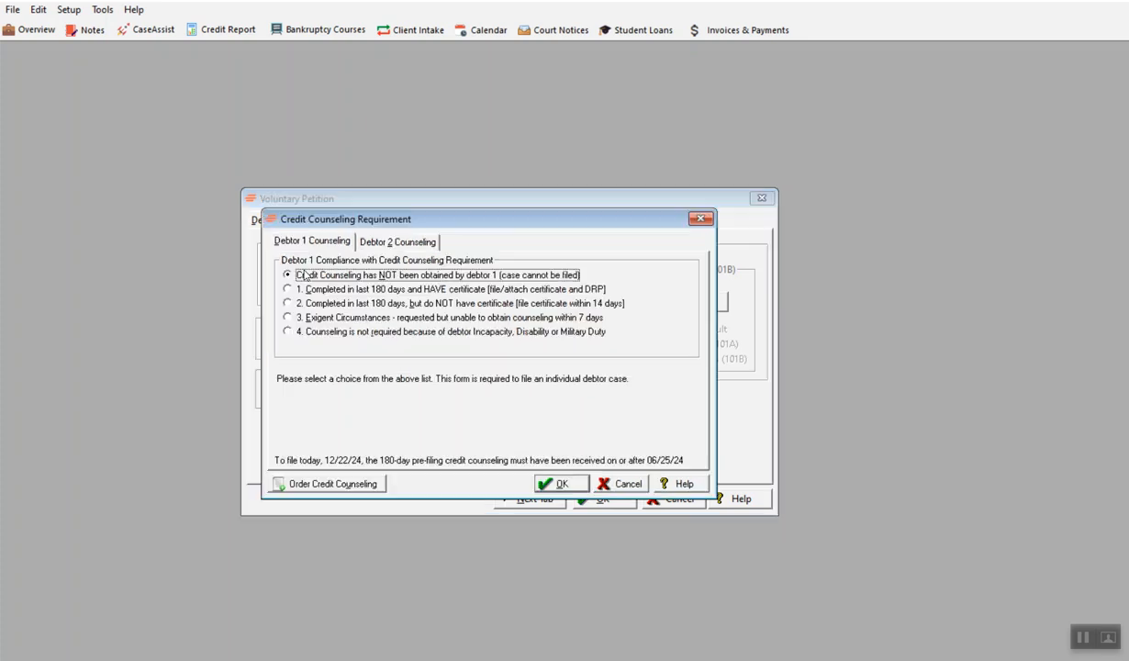
left_click(288, 288)
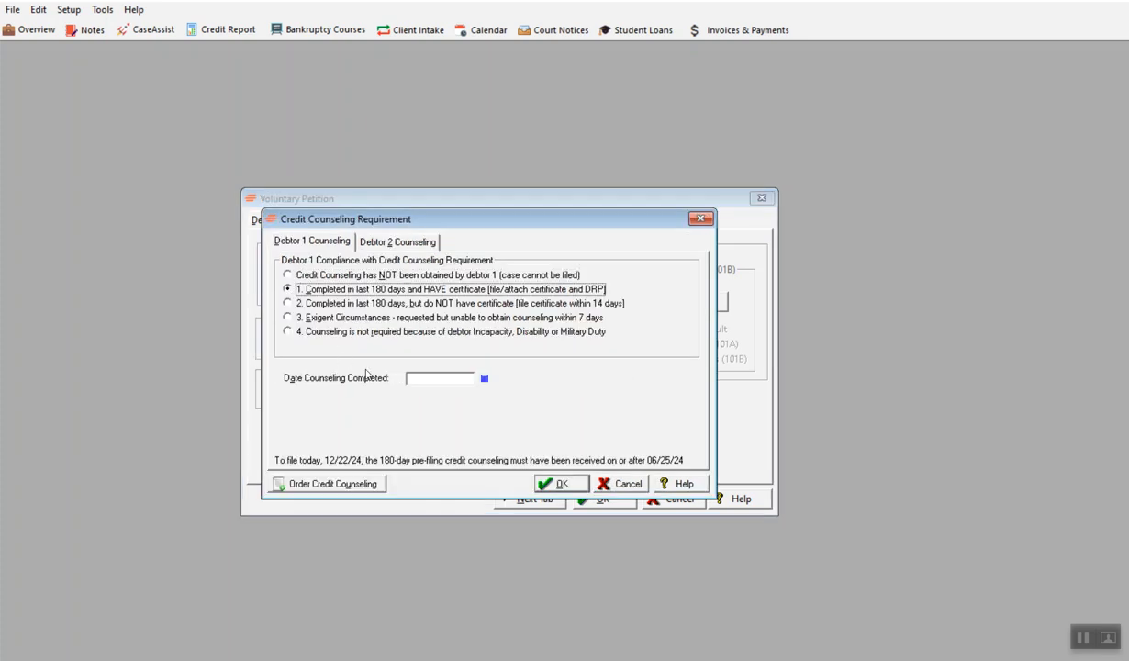
left_click(483, 378)
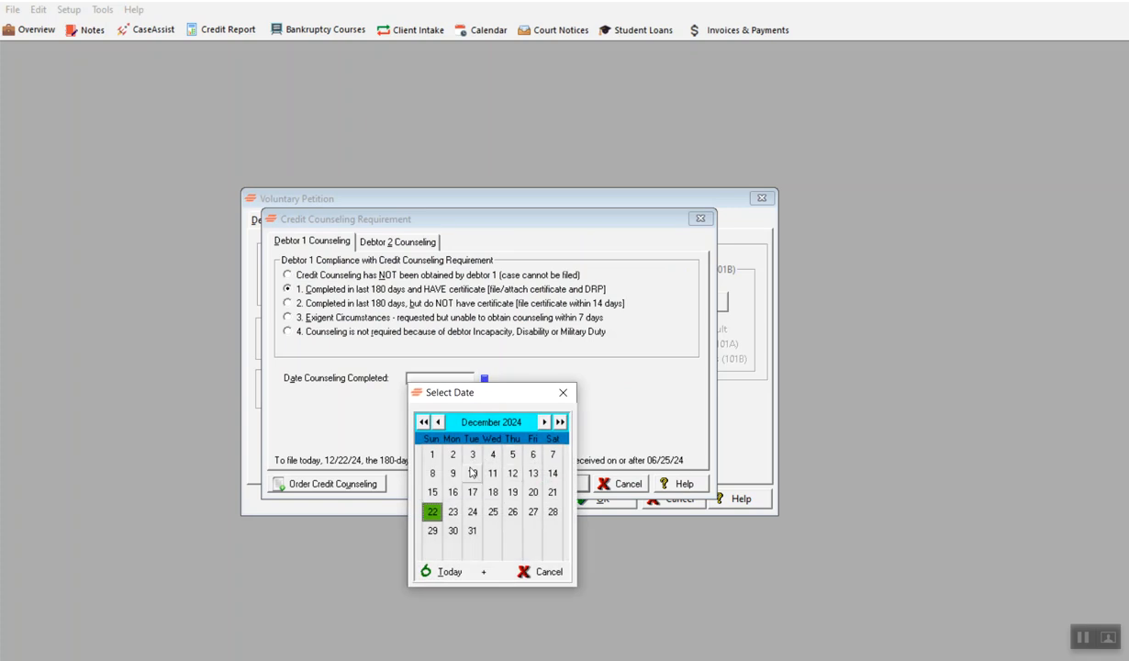
left_click(432, 511)
left_click(551, 483)
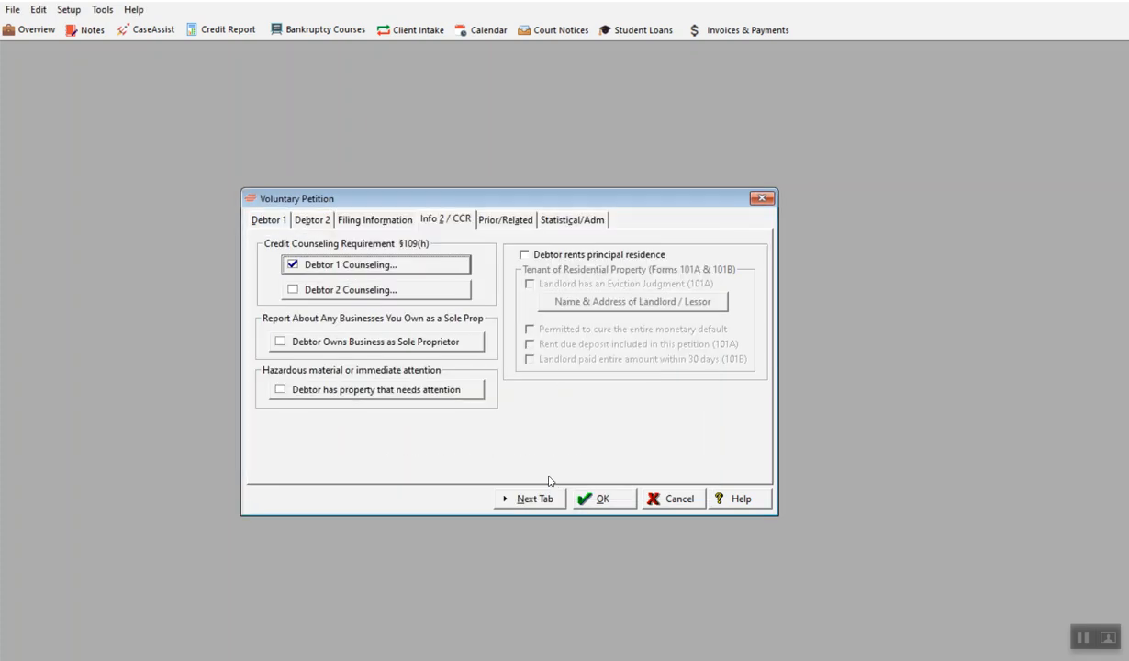
- Mark Debtor 2's credit counseling as completed within 180 days without a certificate, dated December 22, 2024, and save the petition
left_click(354, 289)
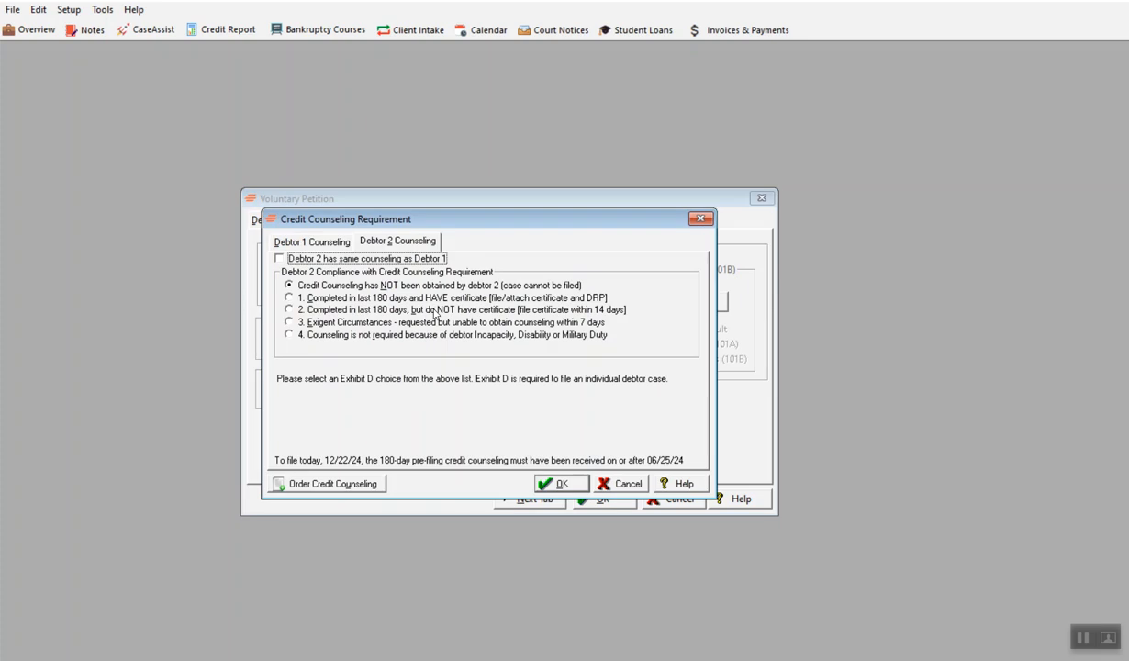
left_click(289, 310)
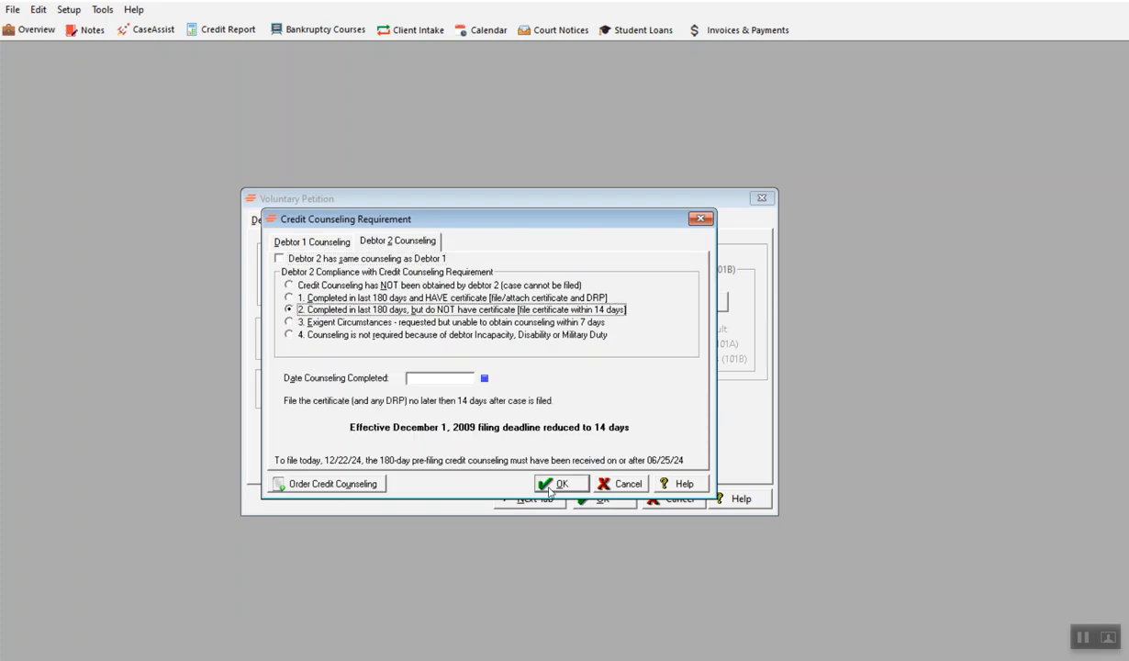
left_click(462, 374)
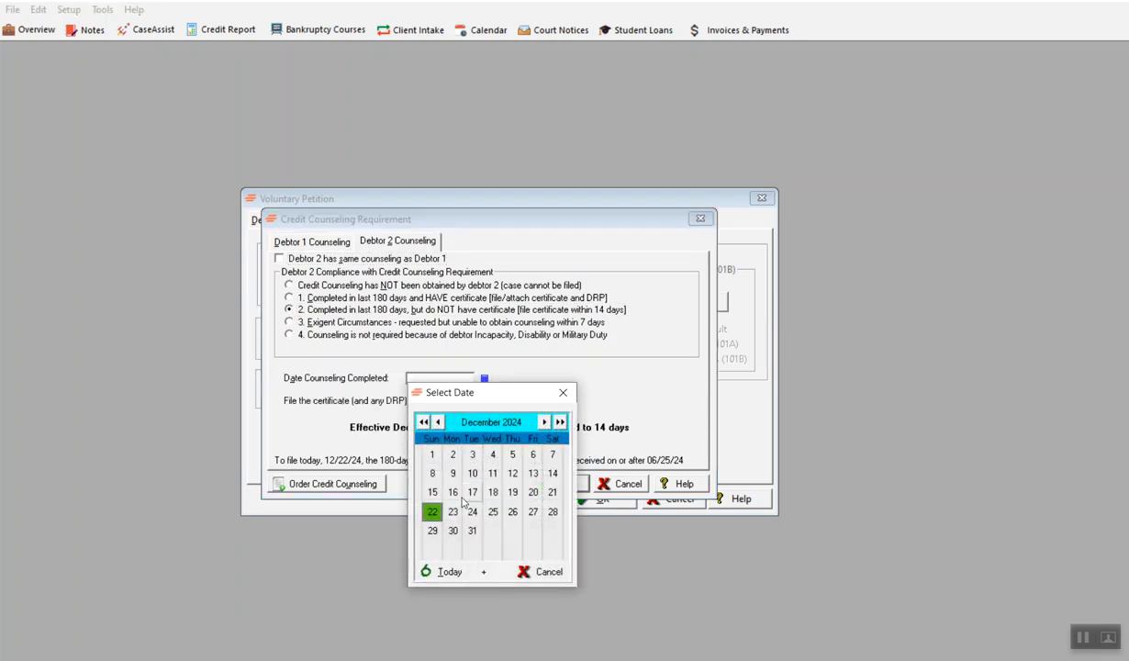
left_click(429, 507)
left_click(571, 484)
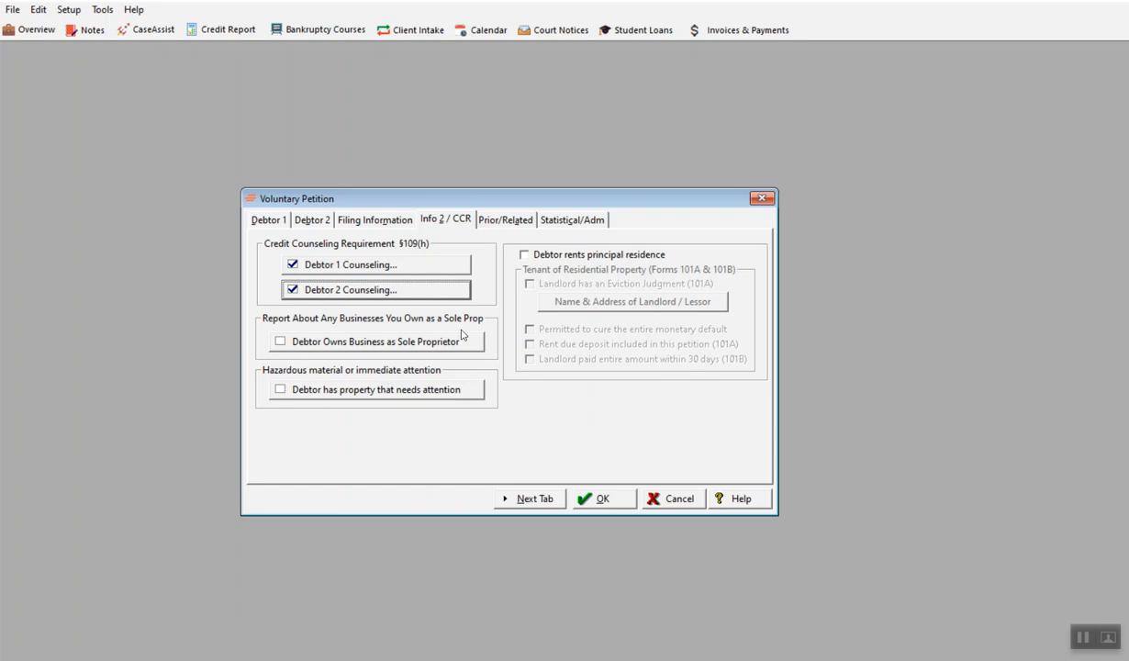
left_click(592, 499)
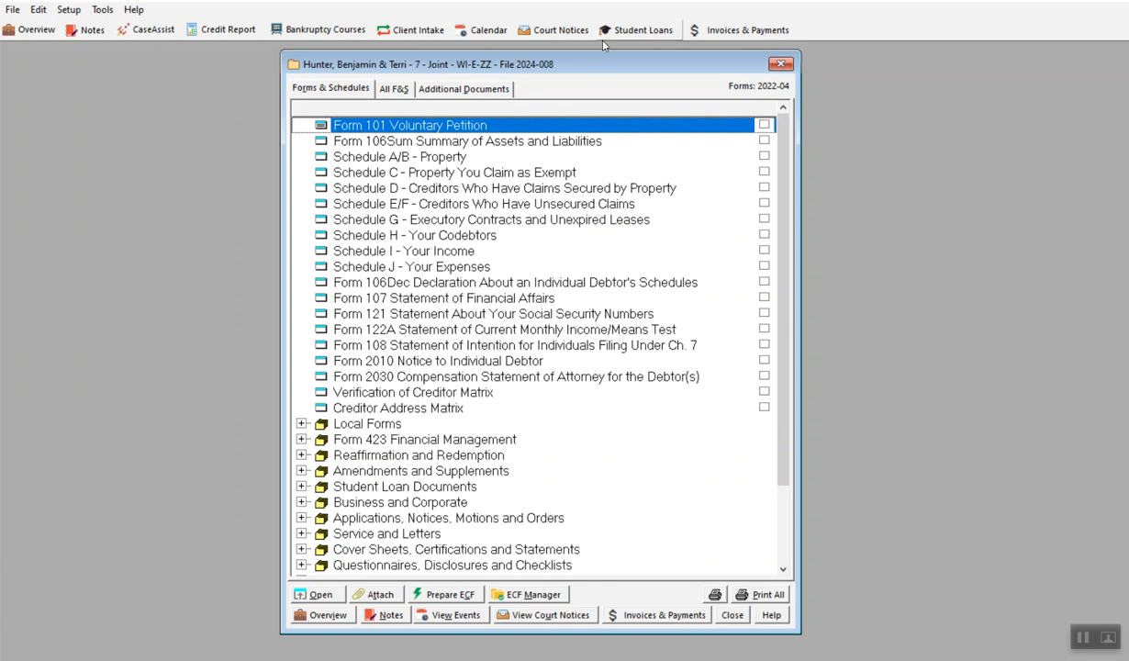
- Reopen the client's Voluntary Petition and change the filing chapter to Chapter 13
double_click(464, 131)
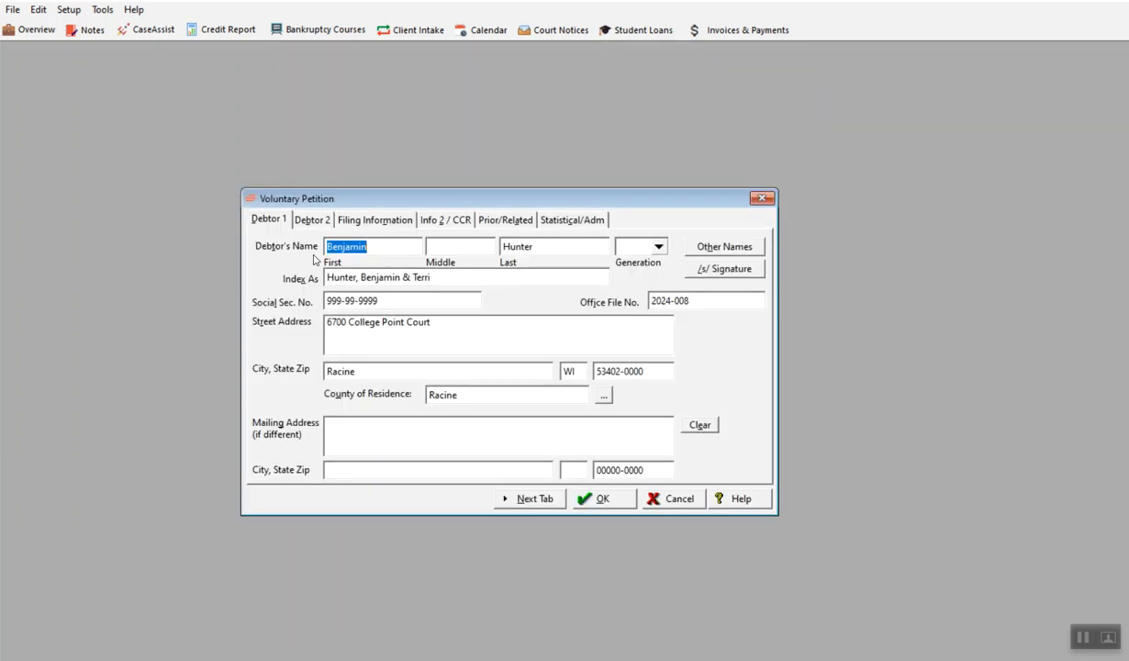
left_click(372, 219)
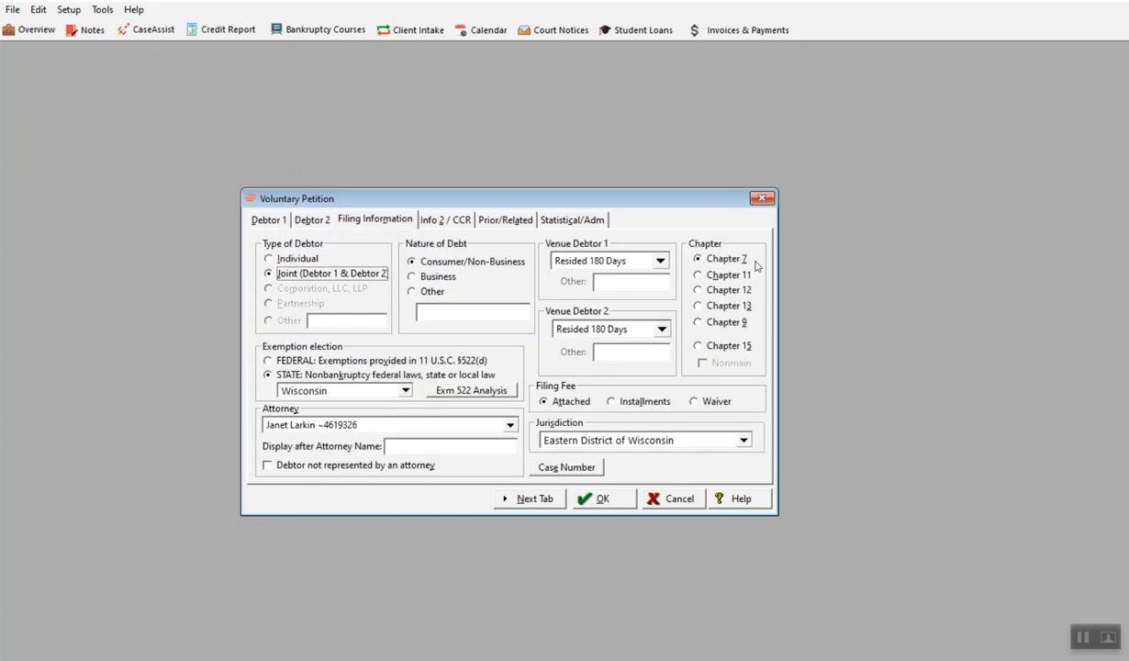
left_click(698, 307)
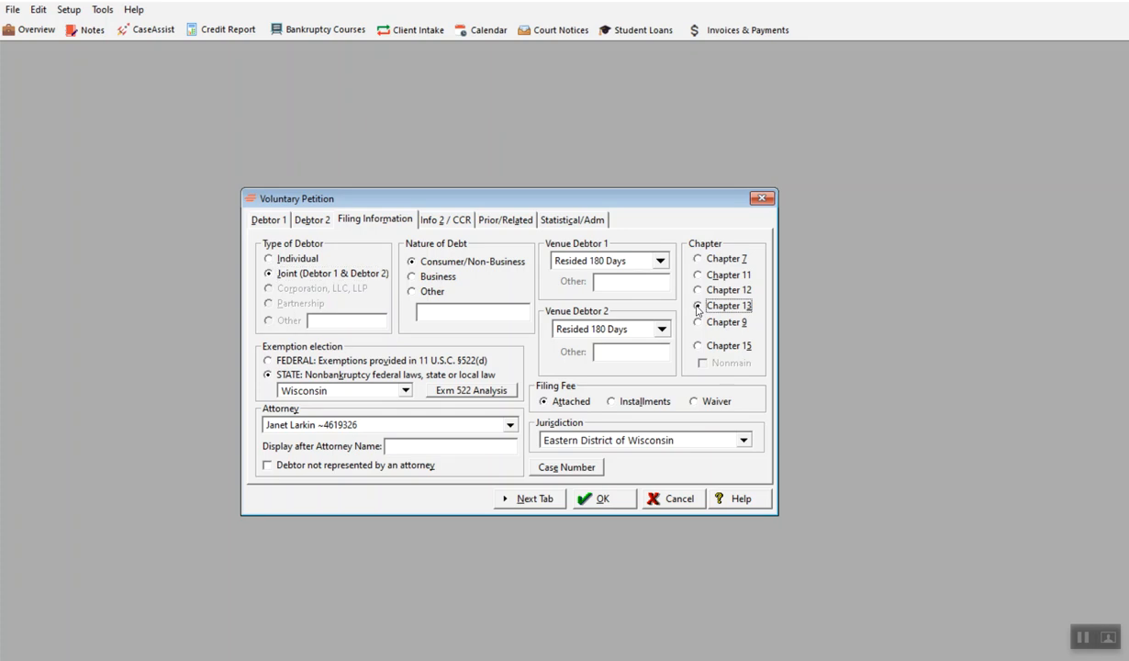
- Step through the remaining tabs, accept changing funds available, and mark funds as available for unsecured creditors
left_click(541, 501)
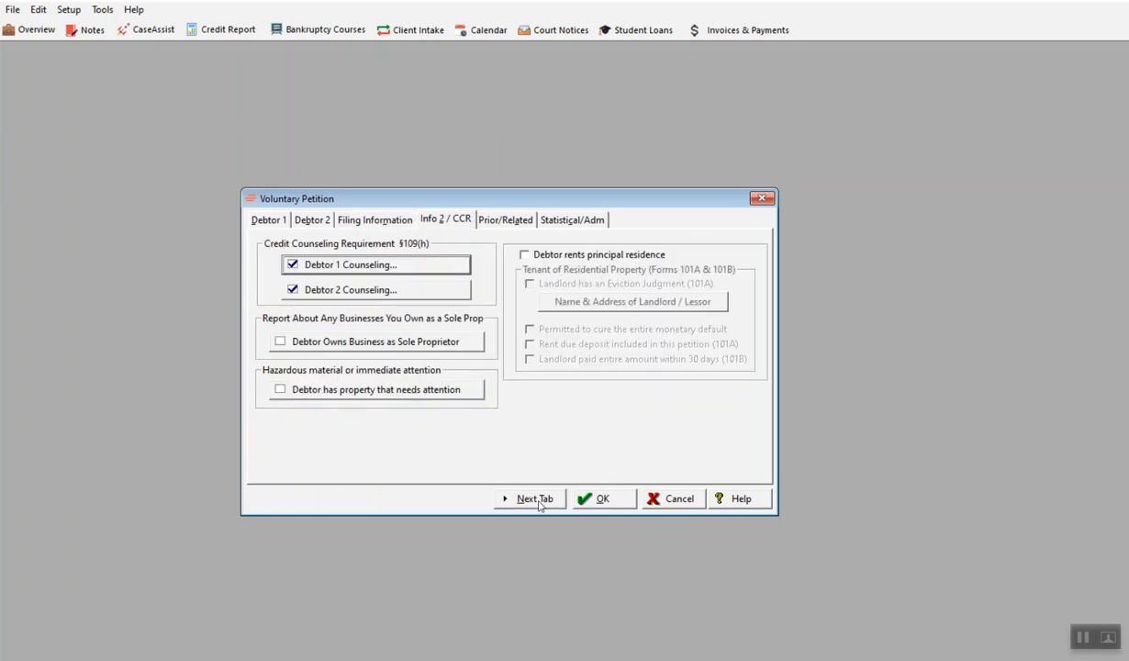
left_click(539, 503)
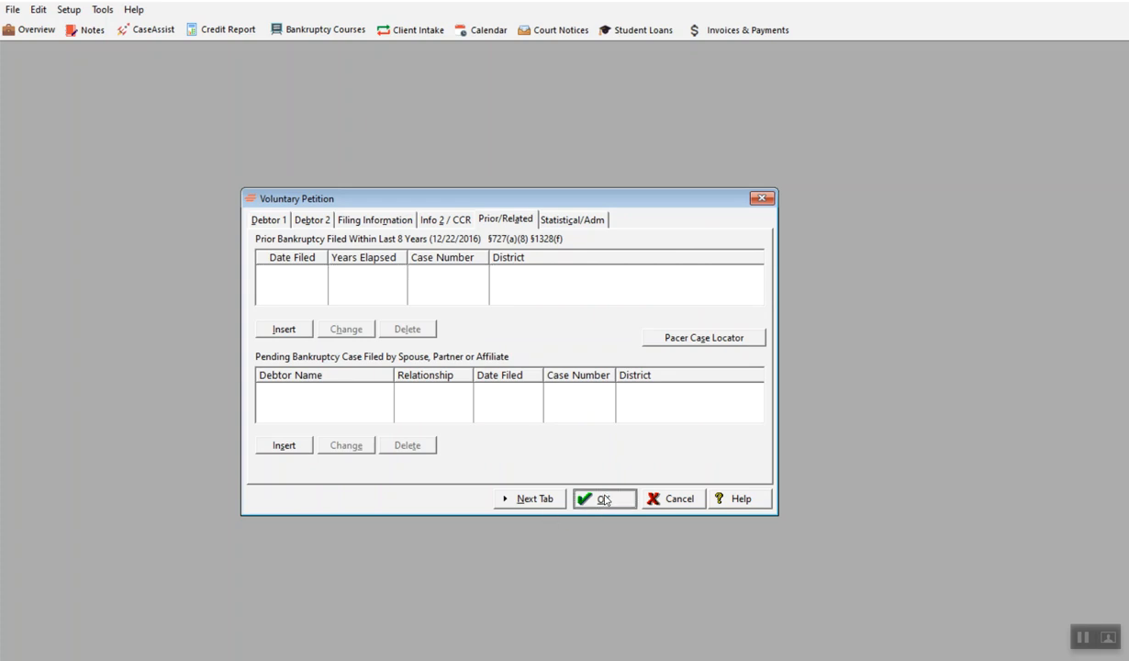
left_click(604, 498)
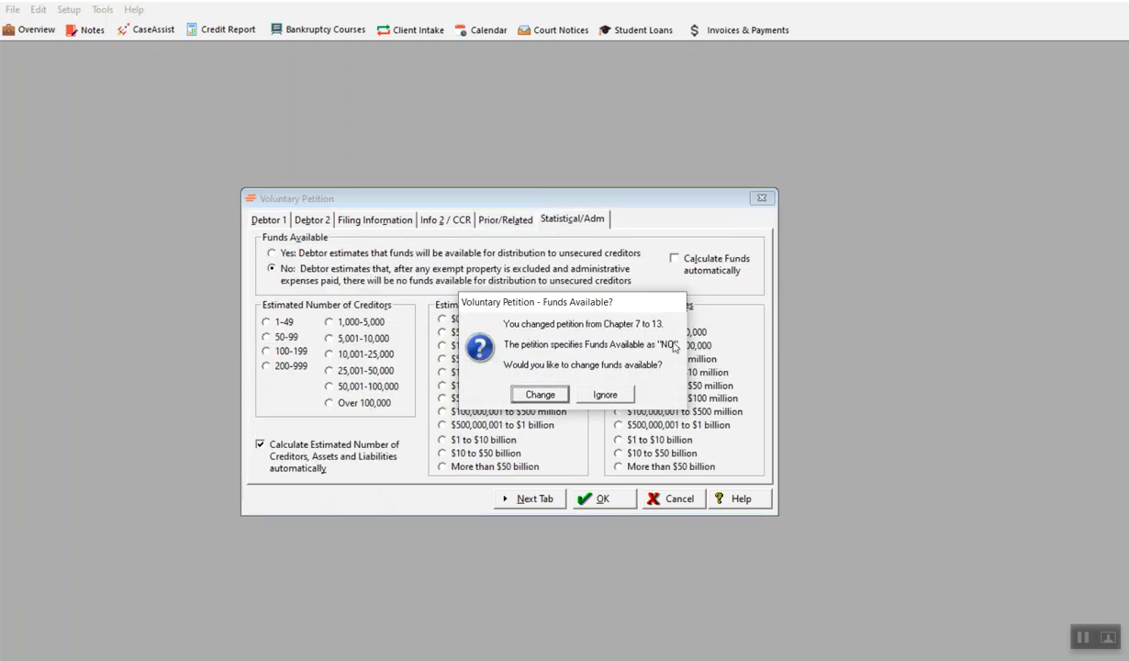
left_click(565, 400)
left_click(280, 255)
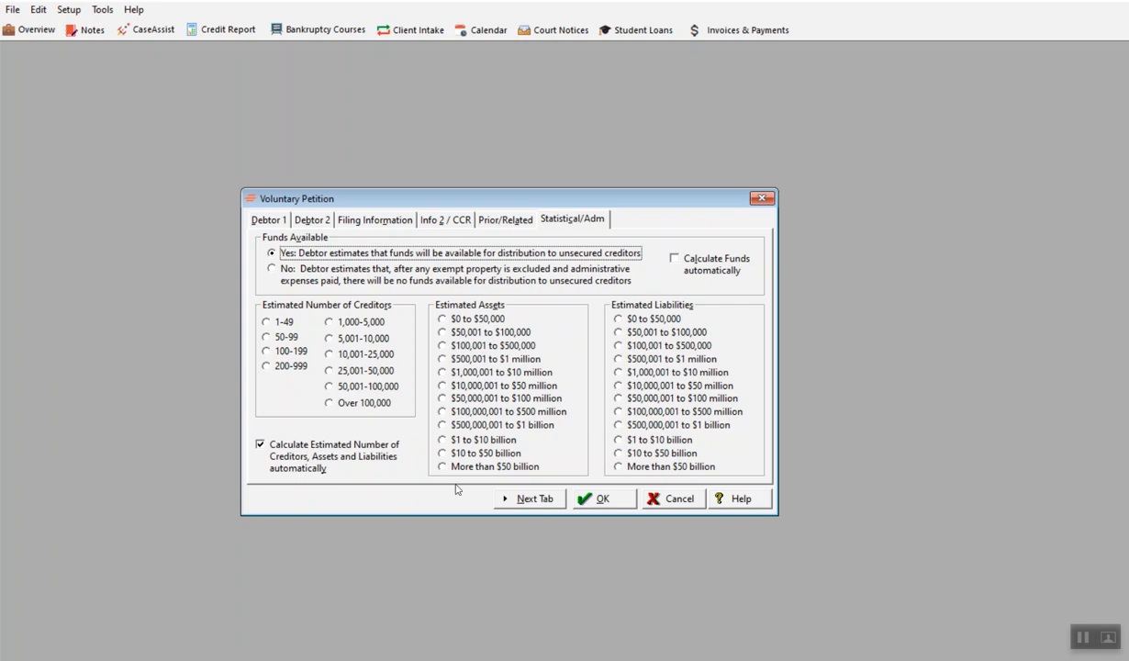
- Turn on automatic funds calculation and try to save, again choosing to change funds available
left_click(670, 258)
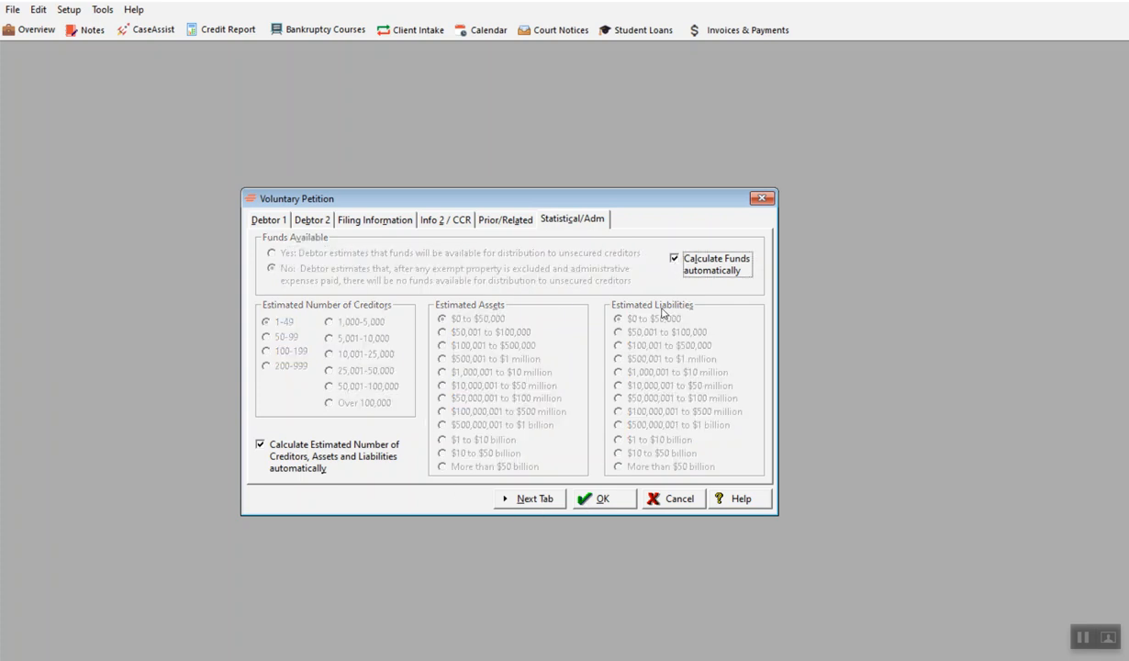
left_click(587, 499)
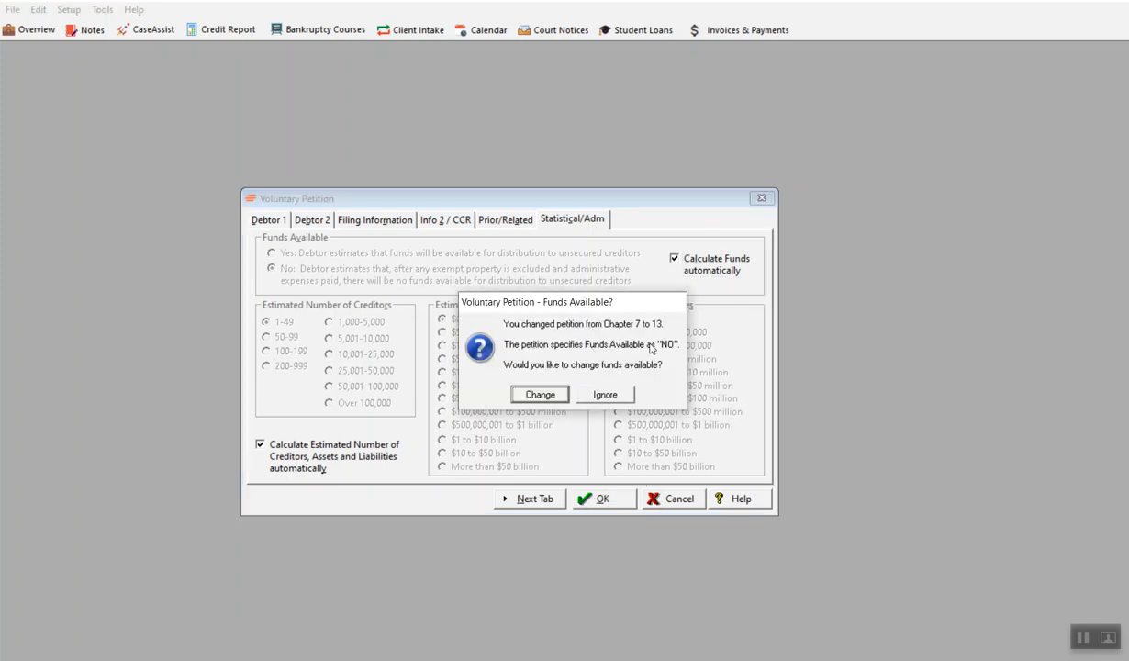
left_click(533, 396)
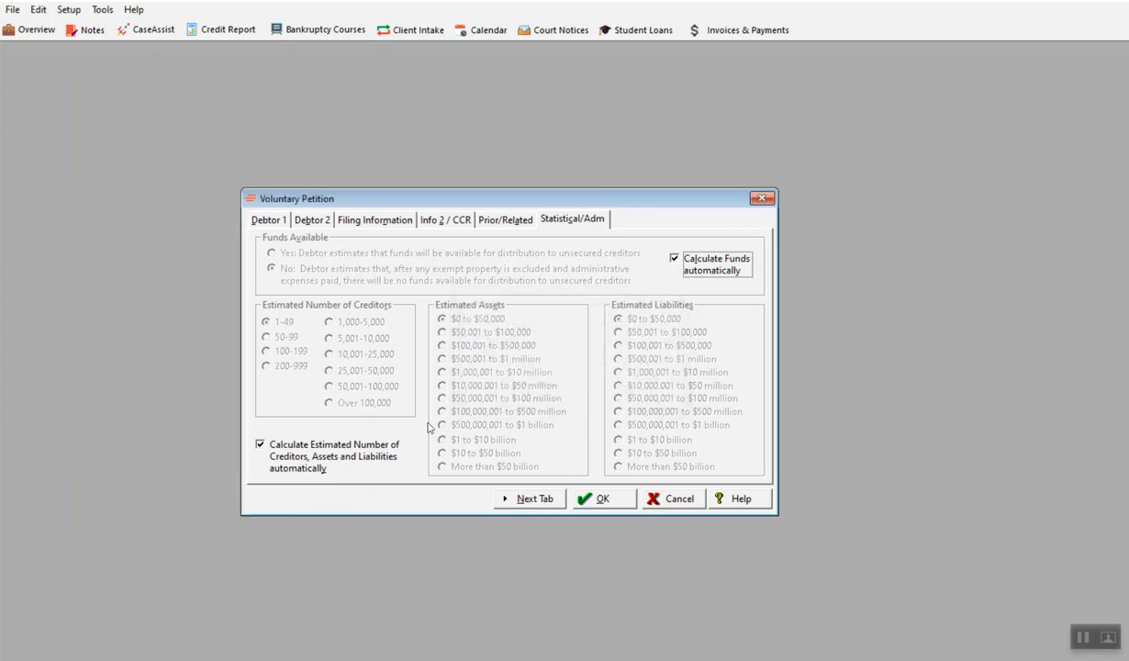
- Turn off automatic funds calculation, mark funds as available for unsecured creditors, and save the petition
left_click(676, 261)
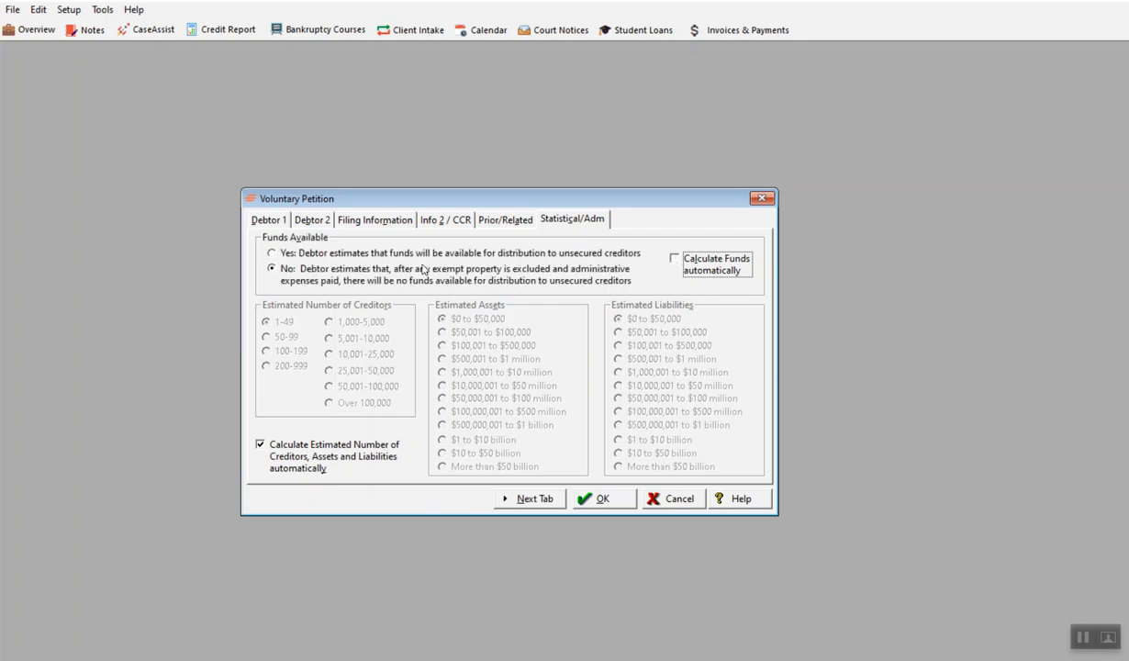
left_click(269, 253)
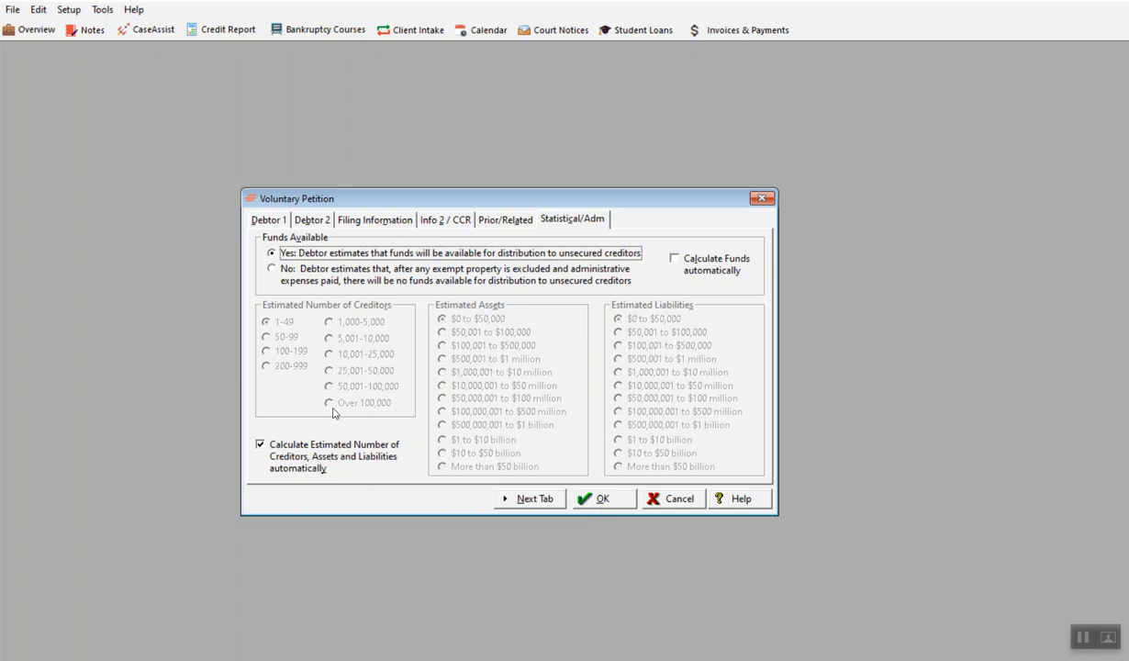
left_click(585, 504)
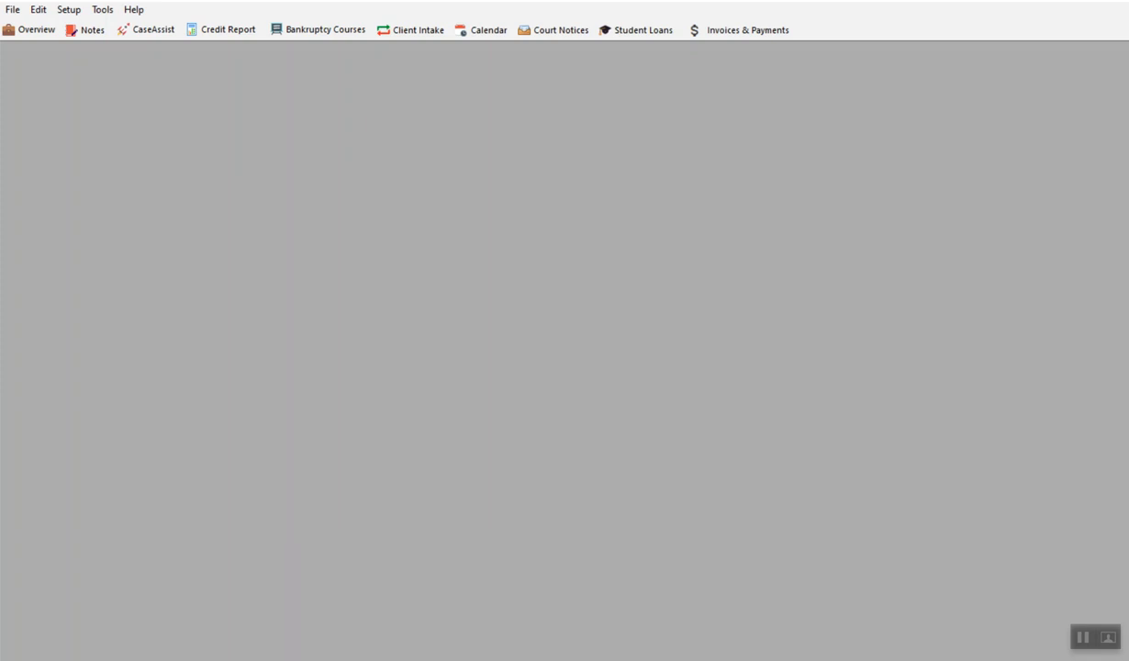